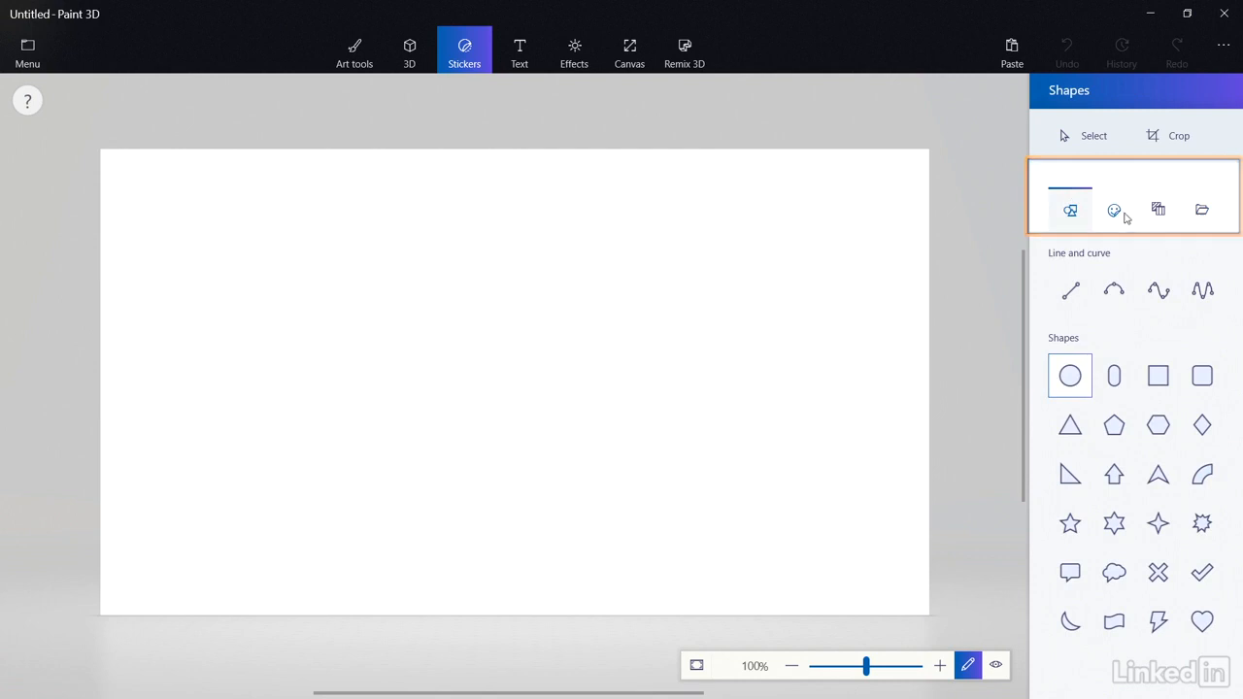
{"action": "left_click", "coordinate": [1116, 210]}
{"action": "left_click", "coordinate": [1157, 210]}
{"action": "left_click", "coordinate": [1202, 210]}
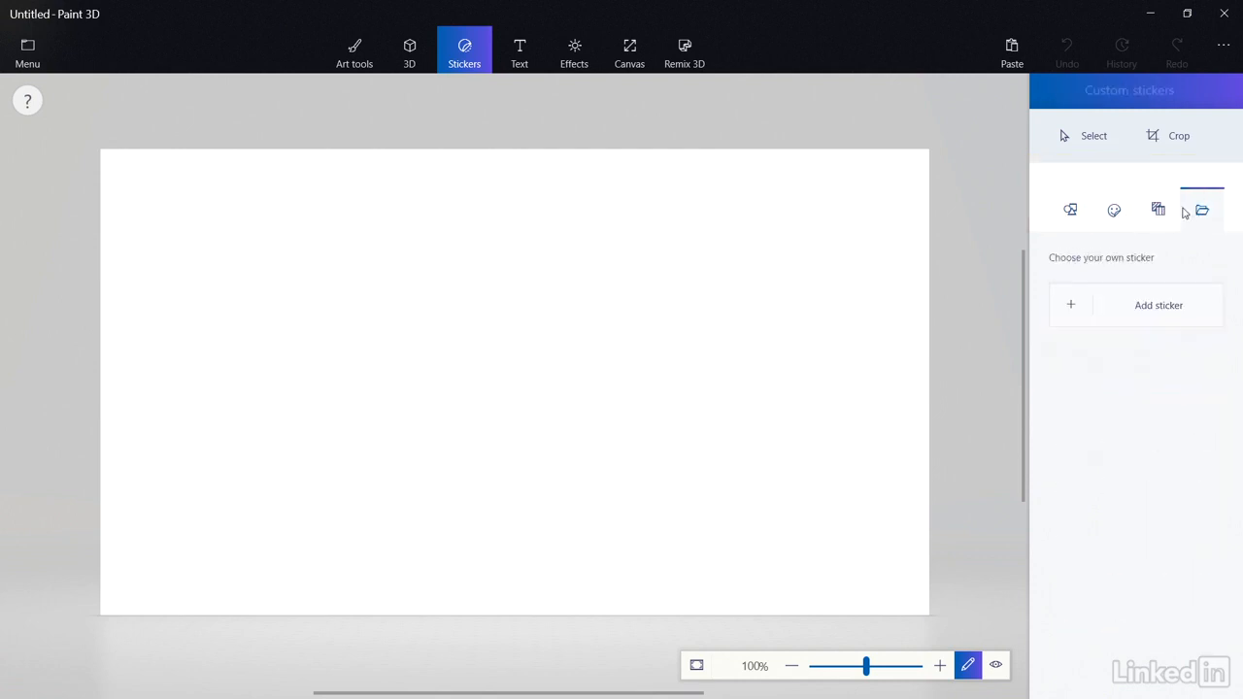
{"action": "left_click", "coordinate": [1071, 211]}
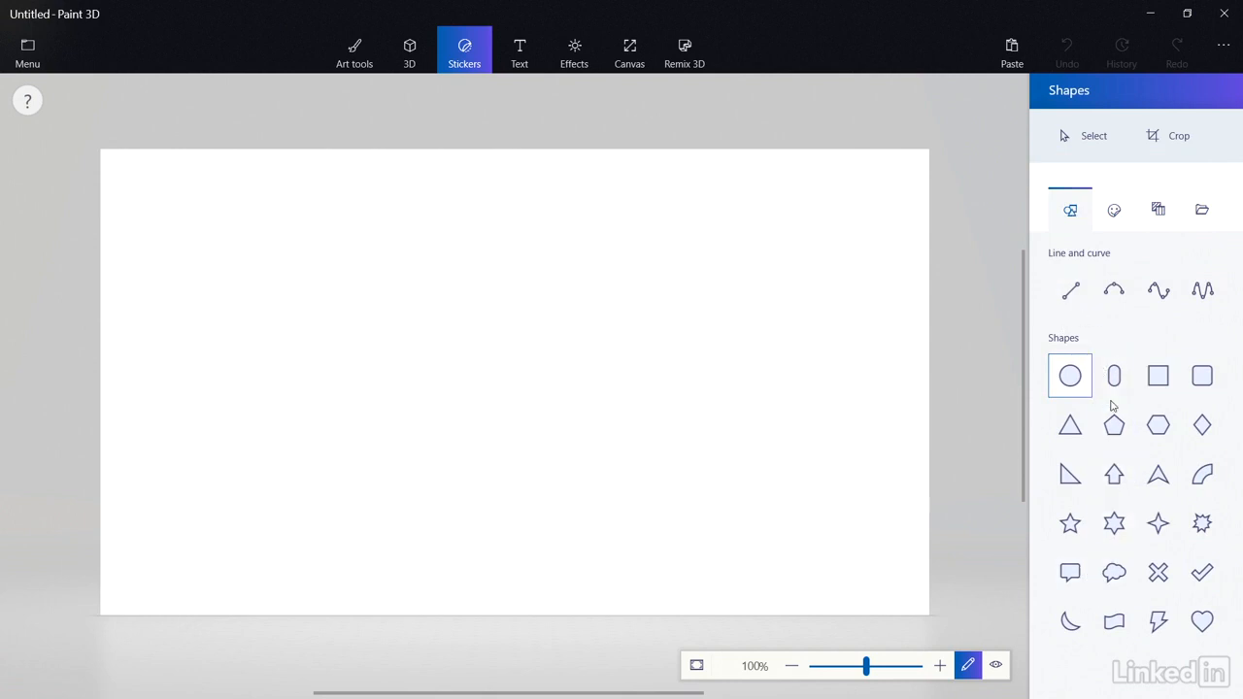
{"action": "left_click", "coordinate": [1196, 525]}
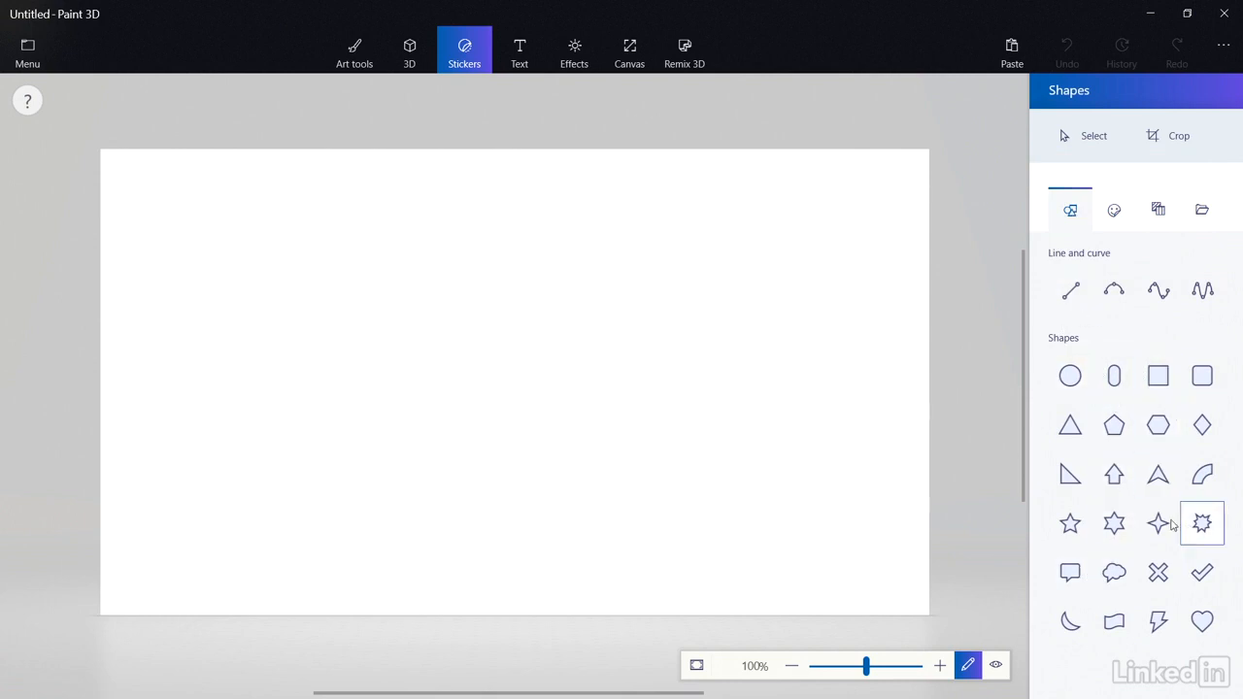
Step: Draw a large circle shape in the middle of the canvas and give it a solid yellow fill
{"action": "left_click", "coordinate": [1069, 379]}
{"action": "left_click_drag", "start_coordinate": [415, 240], "coordinate": [657, 476]}
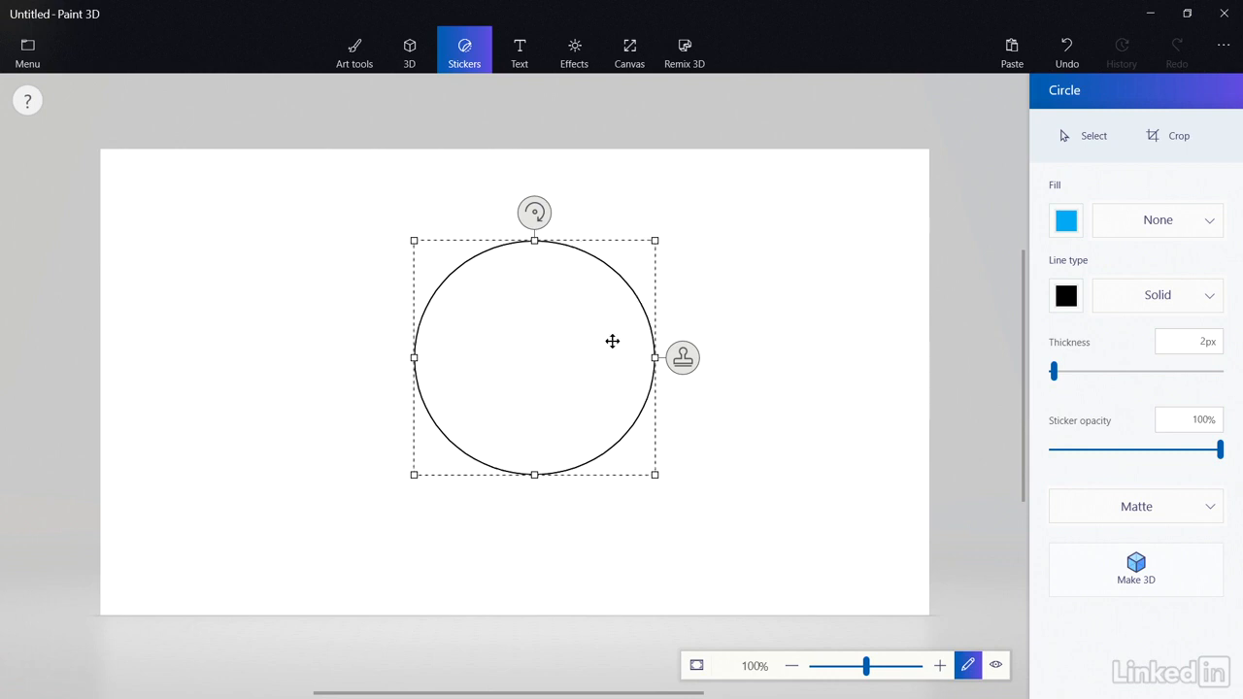
{"action": "left_click", "coordinate": [1117, 222]}
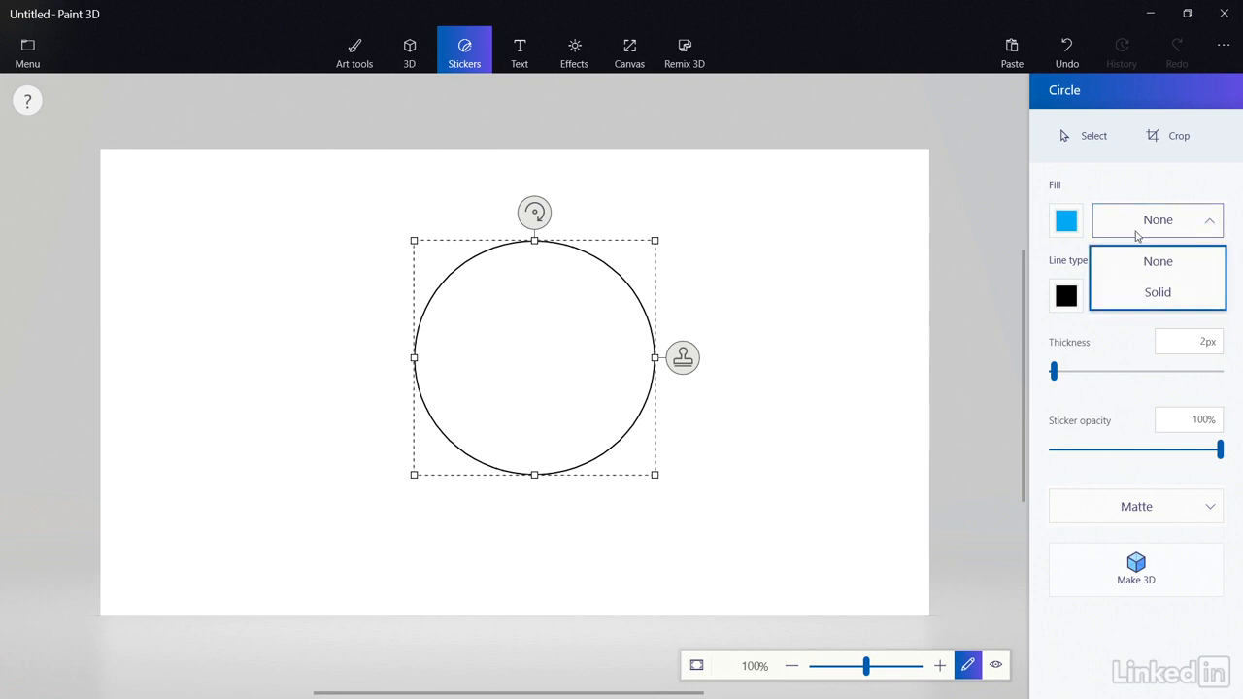
{"action": "left_click", "coordinate": [1152, 289]}
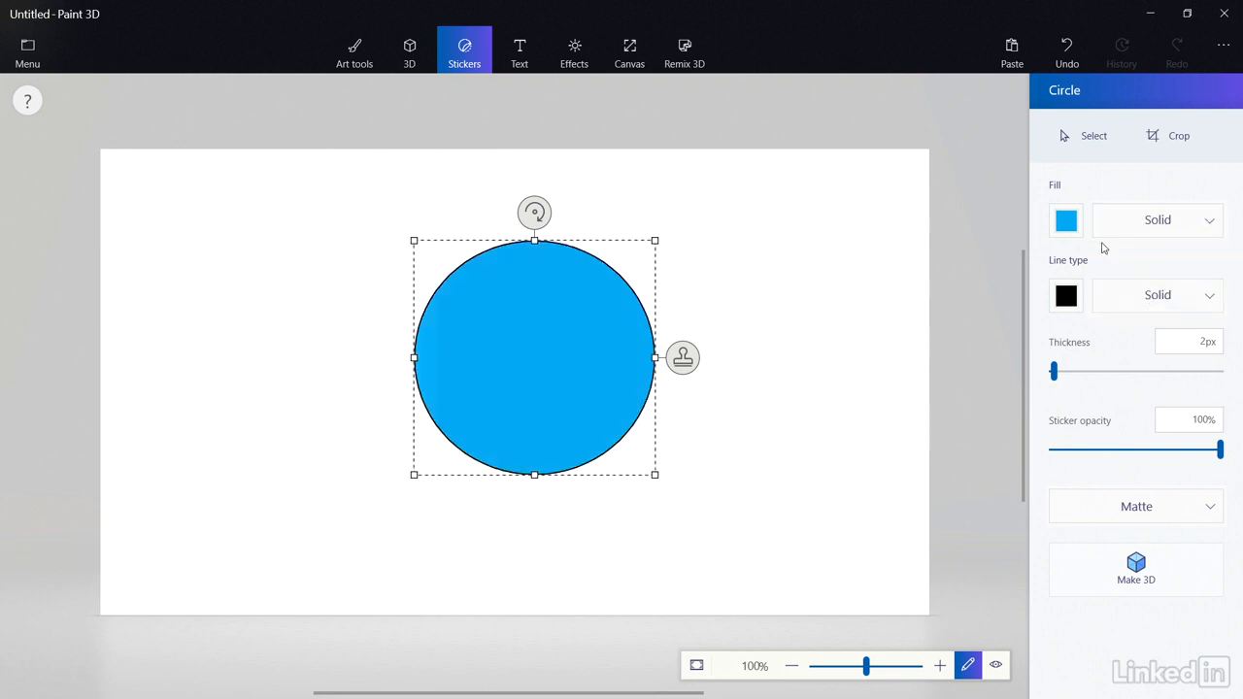
{"action": "left_click", "coordinate": [1074, 229]}
{"action": "left_click", "coordinate": [1083, 311]}
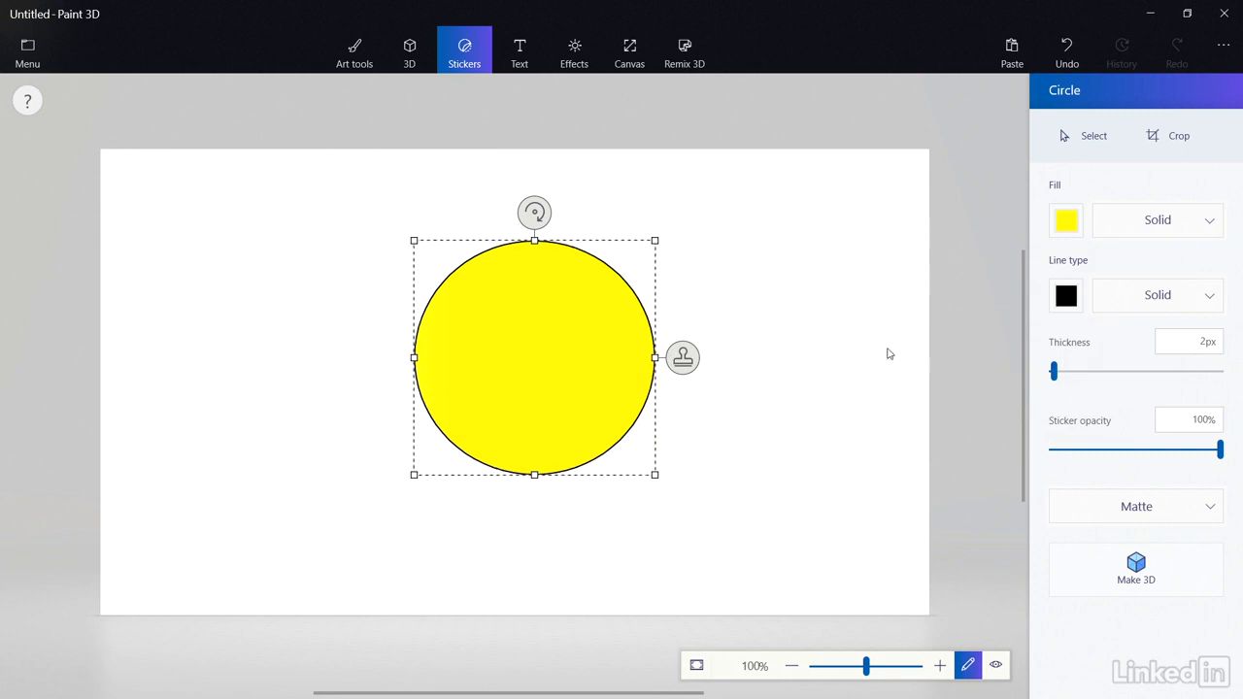
Step: Give the circle a golden-orange outline 7 px thick, keep the sticker opacity at 100%, and commit it to the canvas
{"action": "left_click_drag", "start_coordinate": [1054, 371], "coordinate": [1070, 374]}
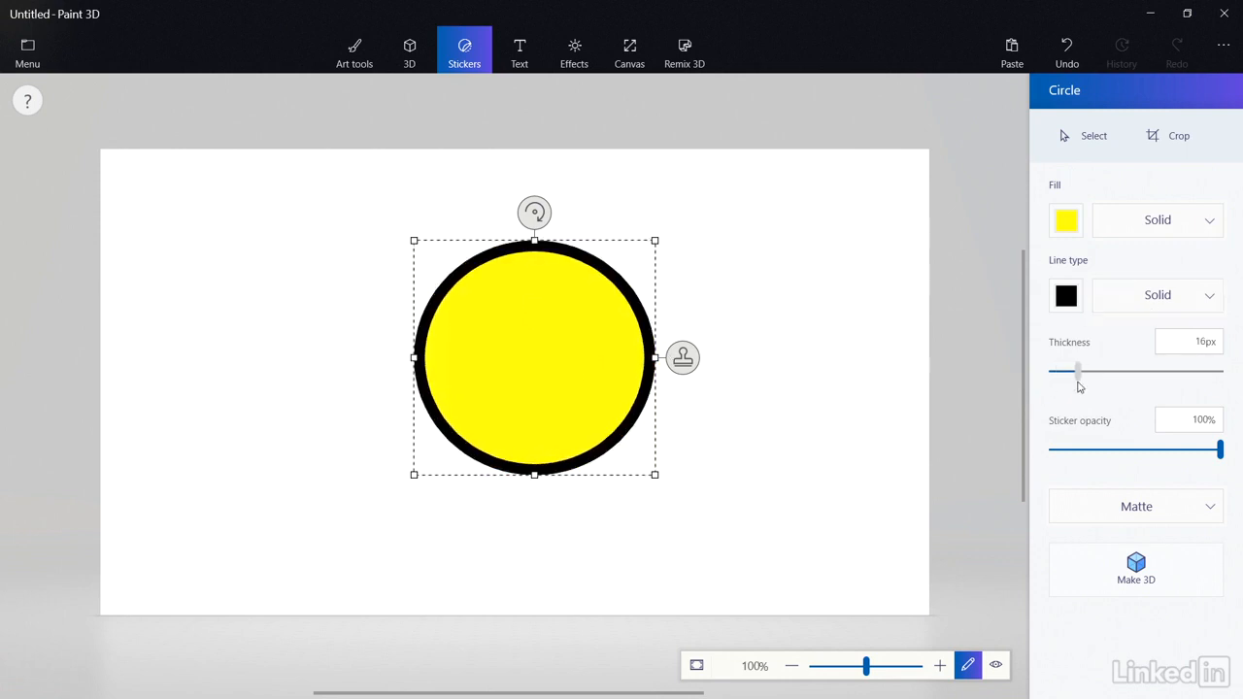
{"action": "left_click", "coordinate": [1075, 304]}
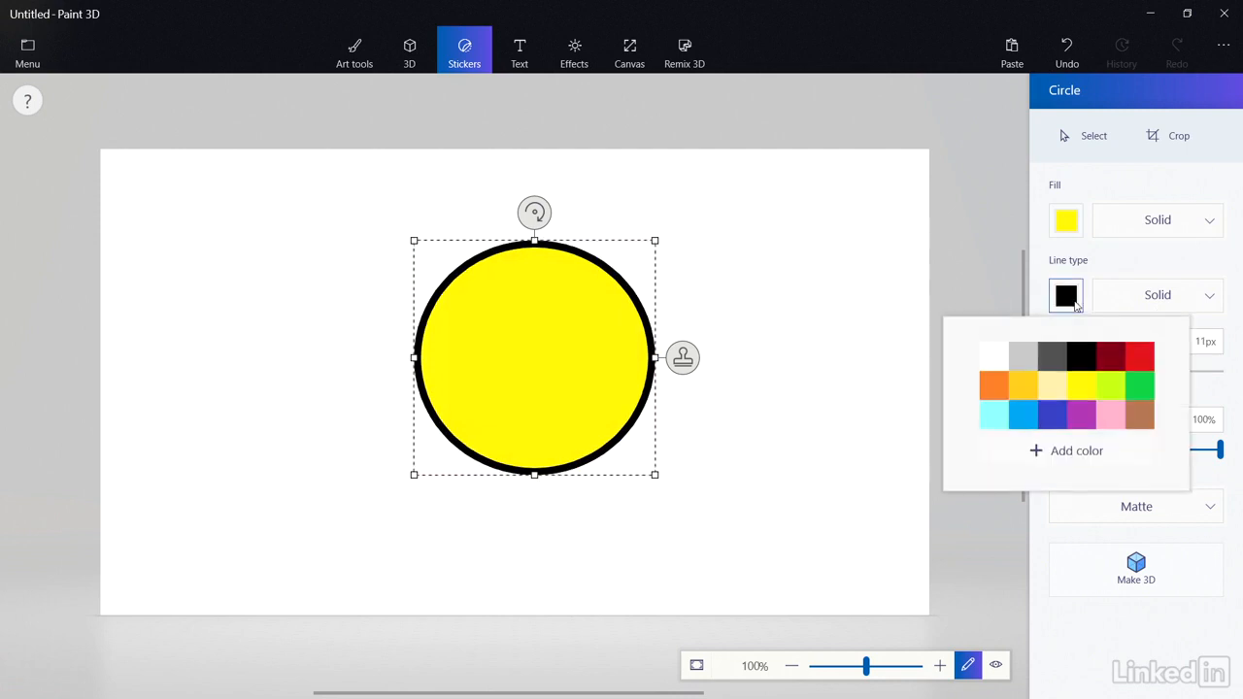
{"action": "left_click", "coordinate": [1032, 397]}
{"action": "left_click_drag", "start_coordinate": [1069, 372], "coordinate": [1061, 373]}
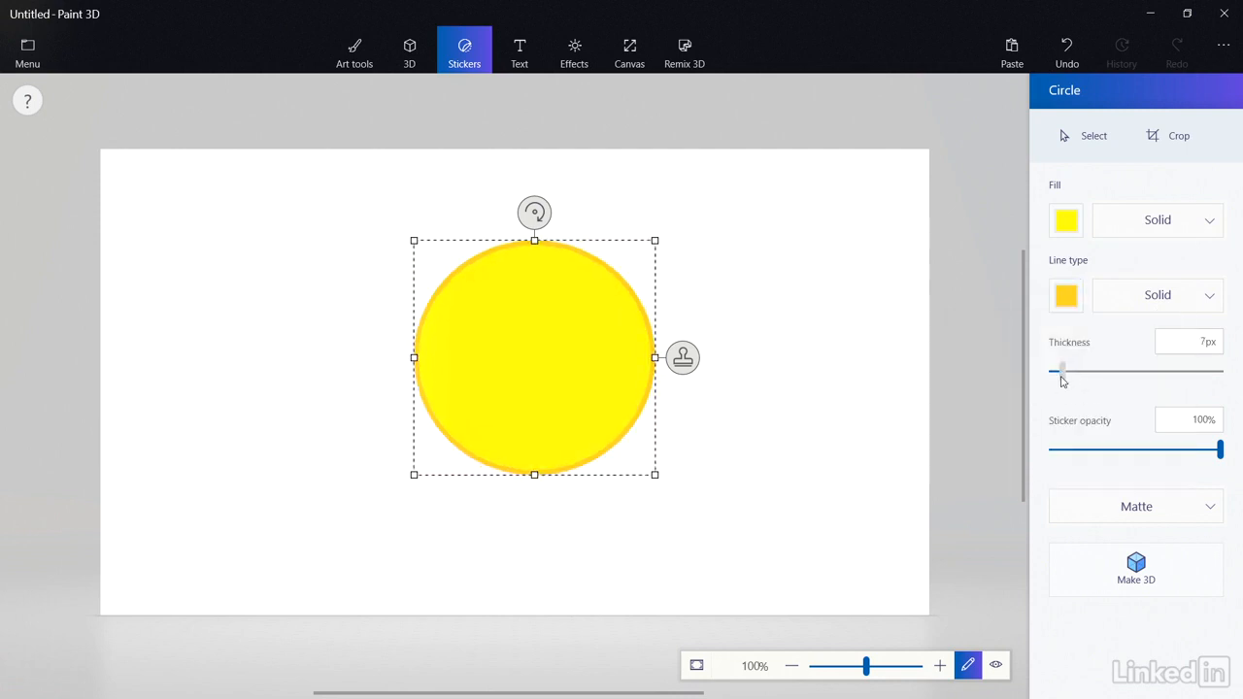
{"action": "mouse_move", "coordinate": [1215, 451]}
{"action": "left_mouse_down"}
{"action": "mouse_move", "coordinate": [1077, 452]}
{"action": "mouse_move", "coordinate": [1227, 450]}
{"action": "left_mouse_up"}
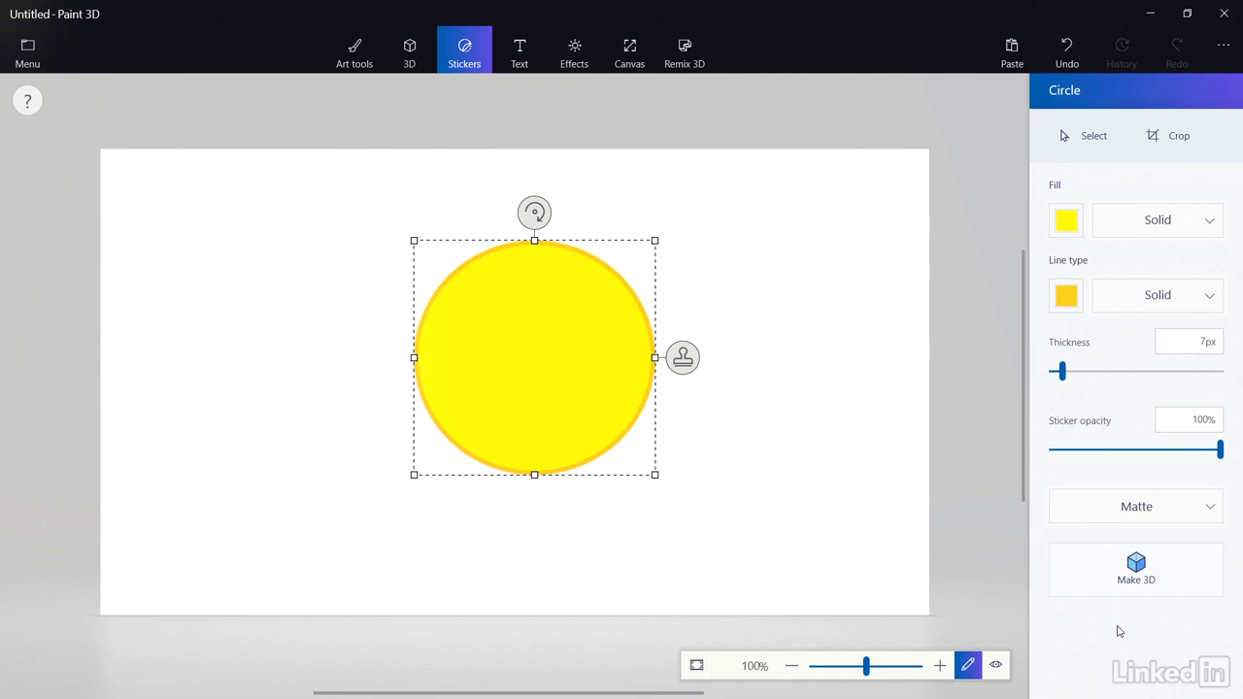
{"action": "left_click", "coordinate": [817, 208]}
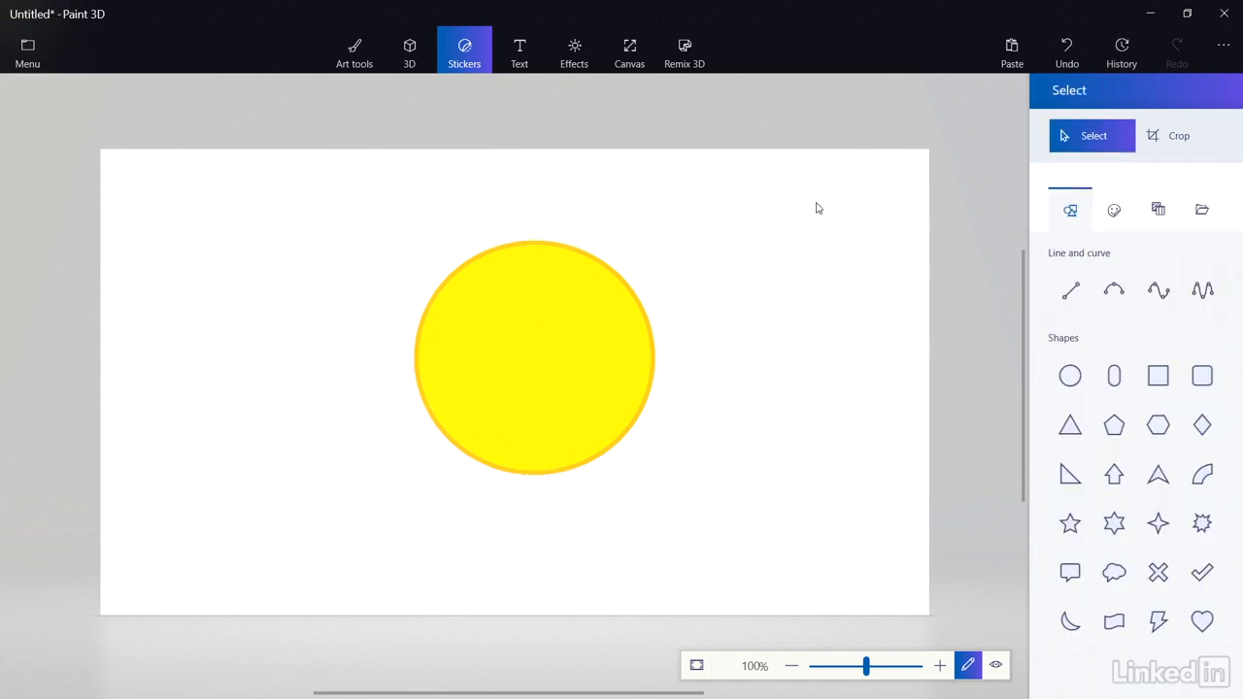
Step: Try a rectangular selection over the circle, clear it, and inspect the canvas in the 3D view before returning to editing
{"action": "left_click_drag", "start_coordinate": [673, 226], "coordinate": [375, 454]}
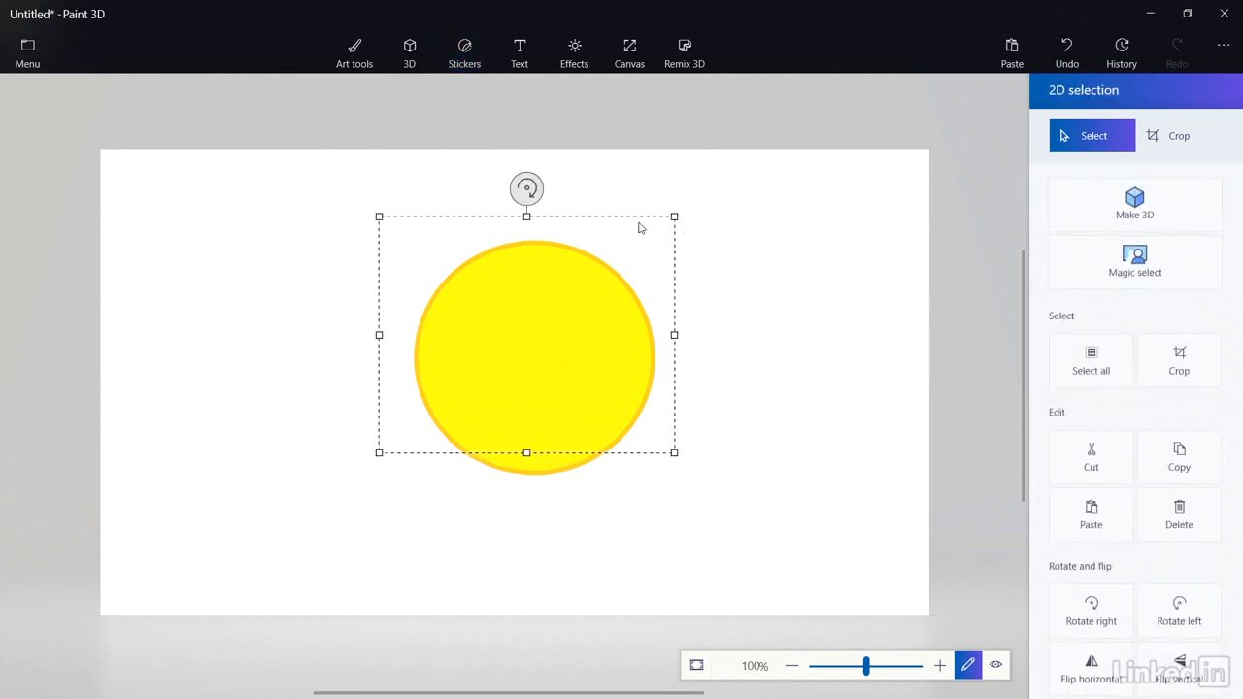
{"action": "left_click", "coordinate": [757, 278]}
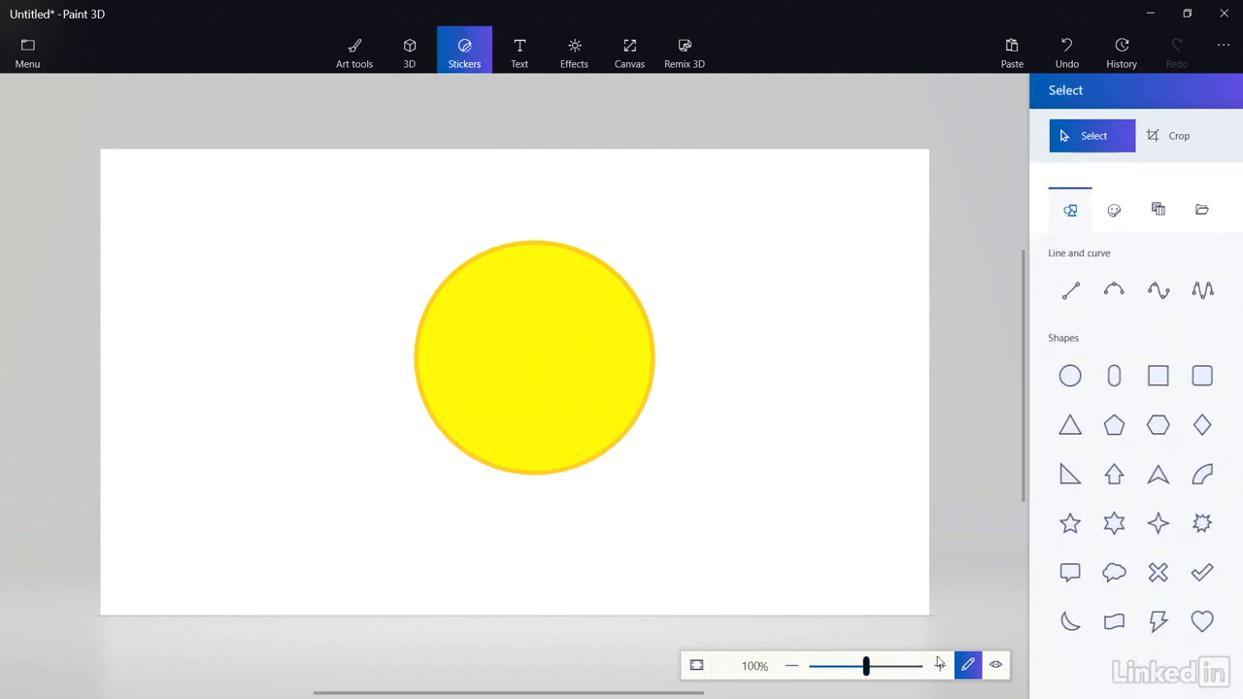
{"action": "left_click", "coordinate": [1005, 667]}
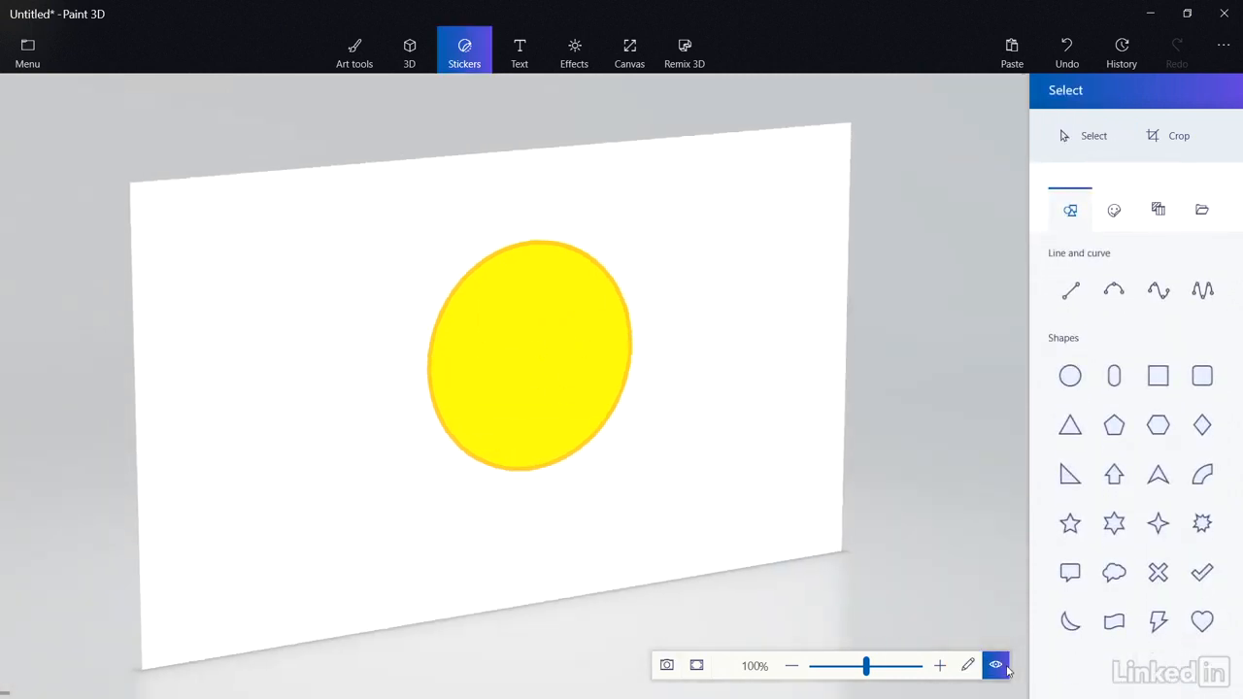
{"action": "left_click", "coordinate": [968, 665]}
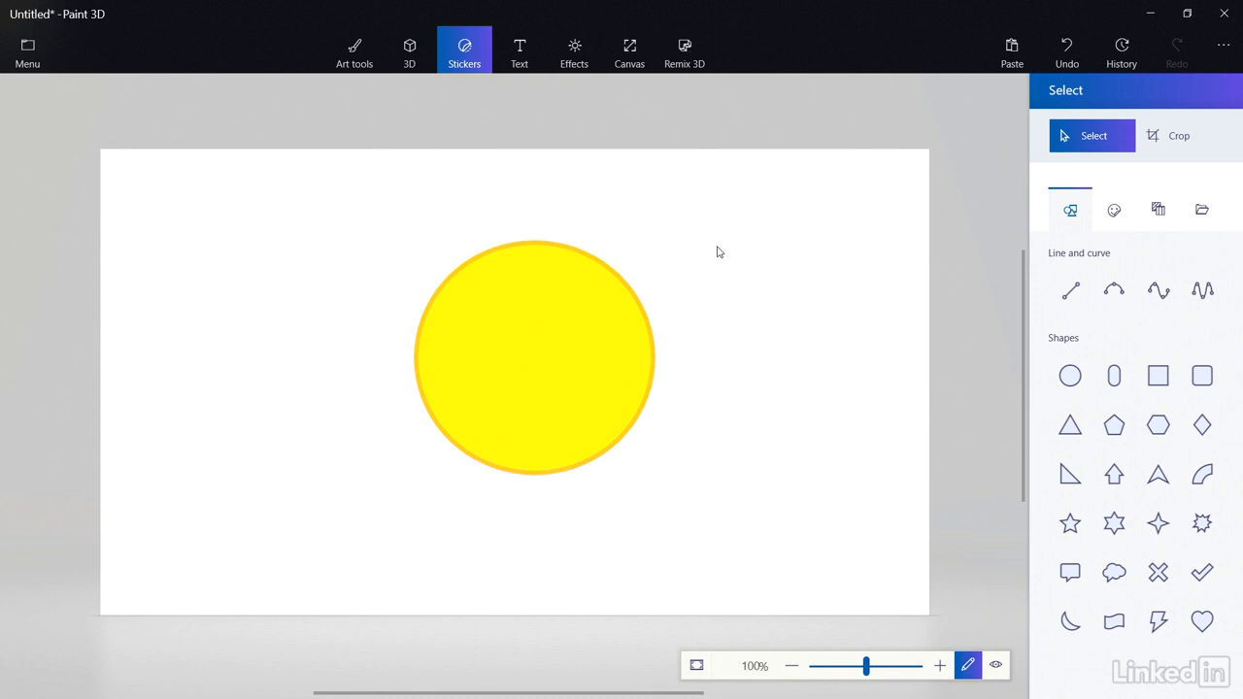
Step: Add a round eye sticker to the upper left of the yellow circle, shrinking and slightly tilting it before committing it
{"action": "left_click", "coordinate": [1119, 214]}
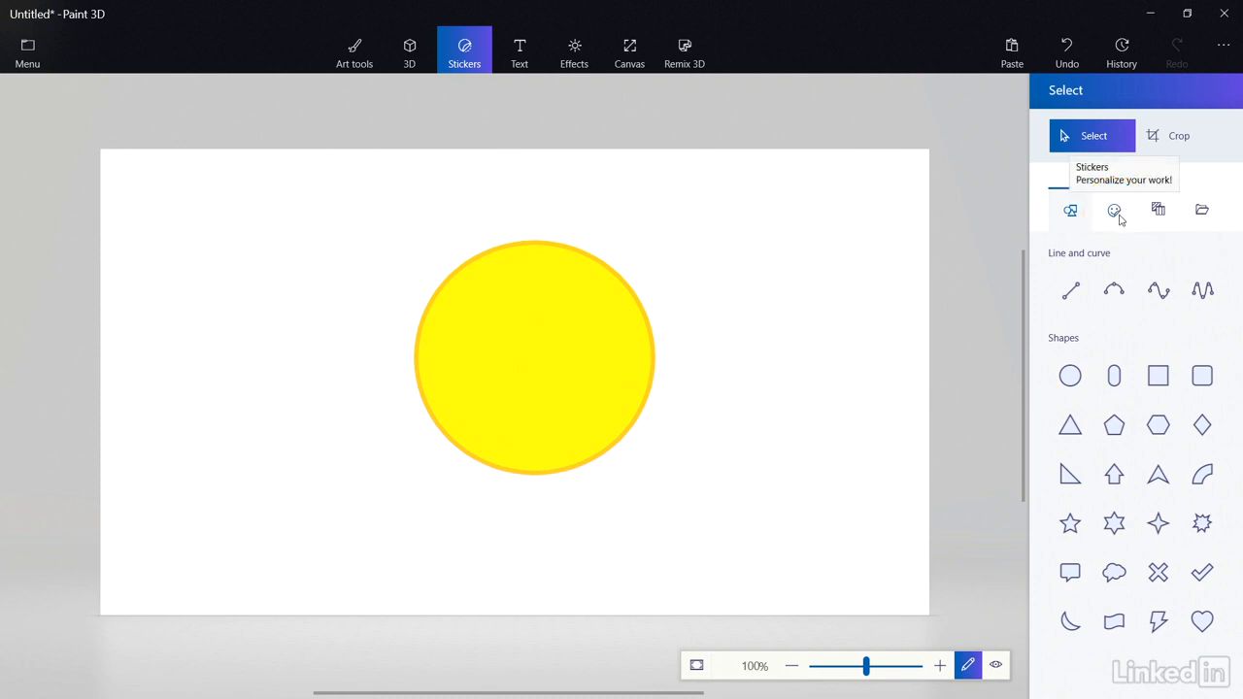
{"action": "left_click", "coordinate": [1119, 217]}
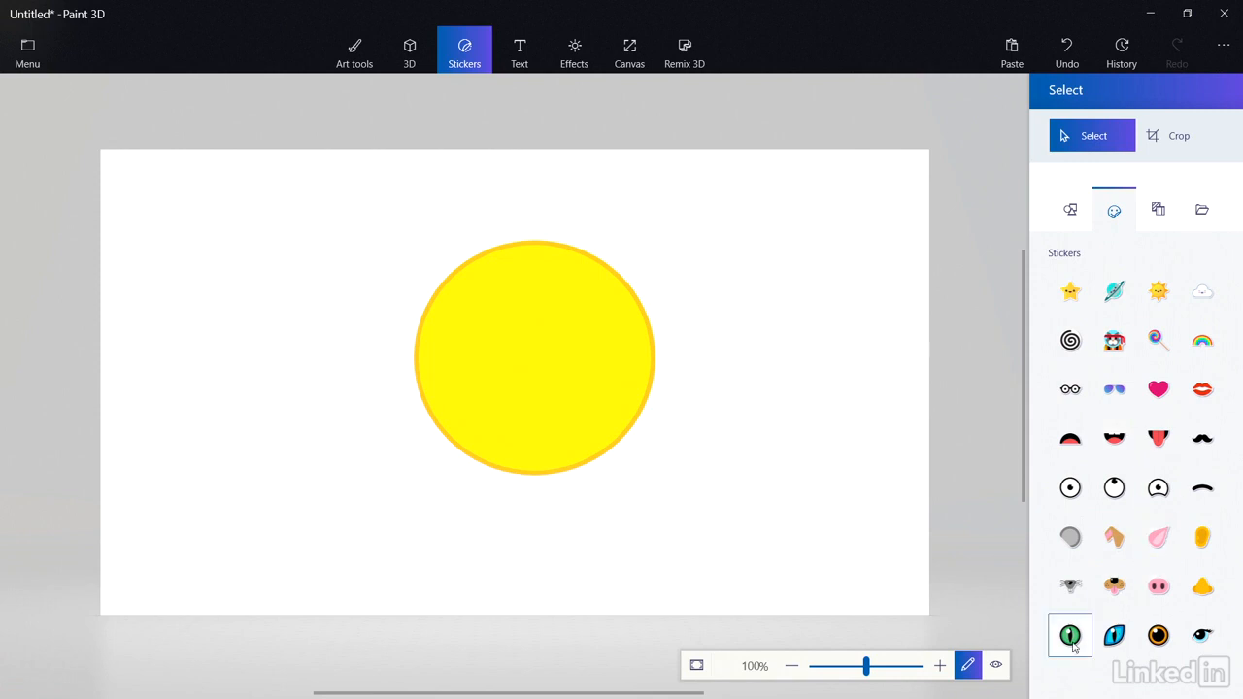
{"action": "left_click", "coordinate": [1074, 492]}
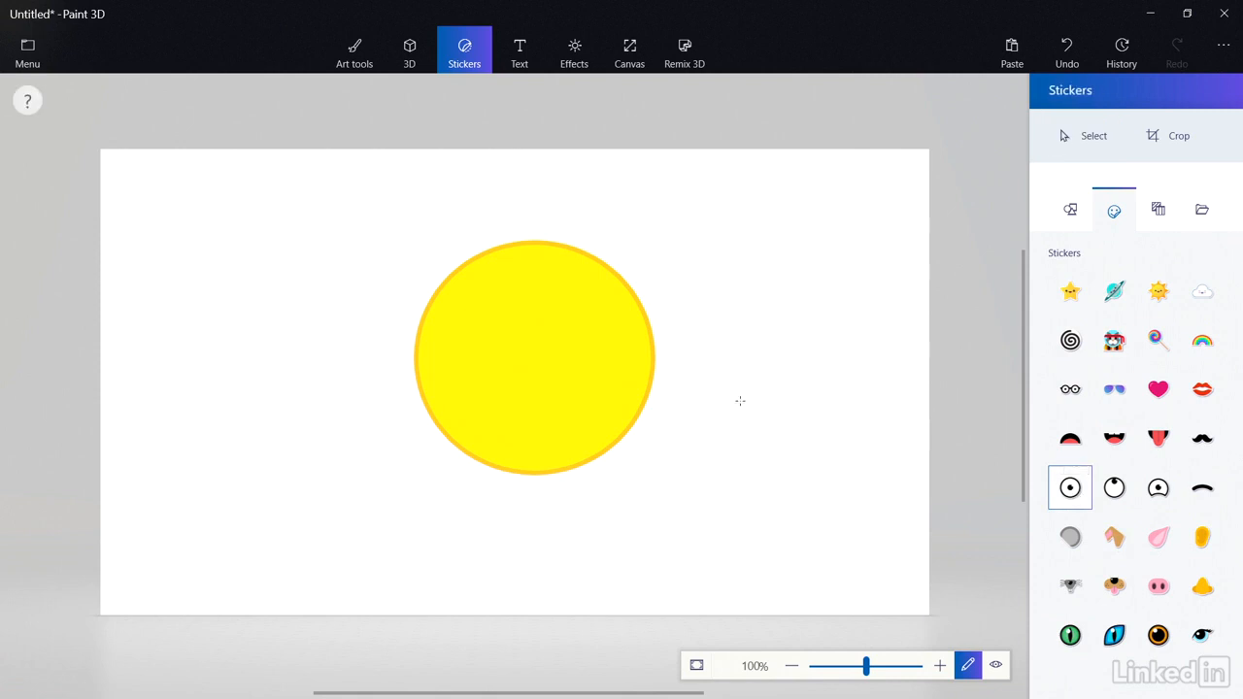
{"action": "left_click_drag", "start_coordinate": [465, 298], "coordinate": [521, 335]}
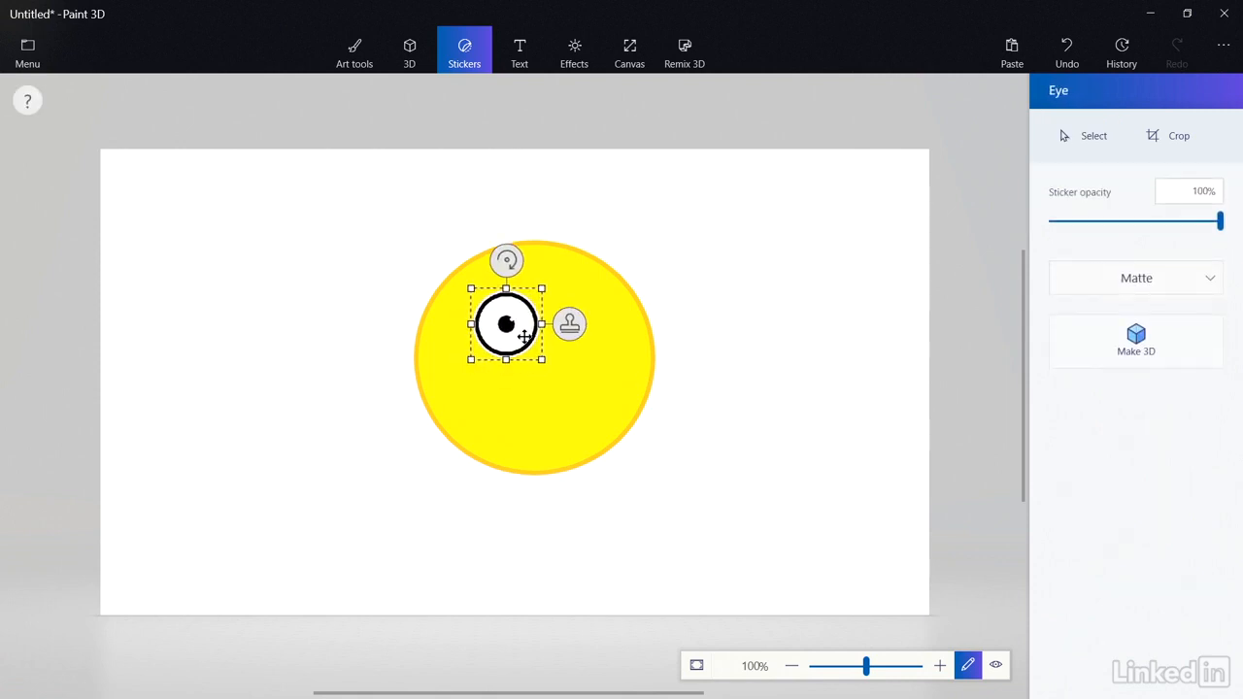
{"action": "left_click_drag", "start_coordinate": [538, 290], "coordinate": [504, 264]}
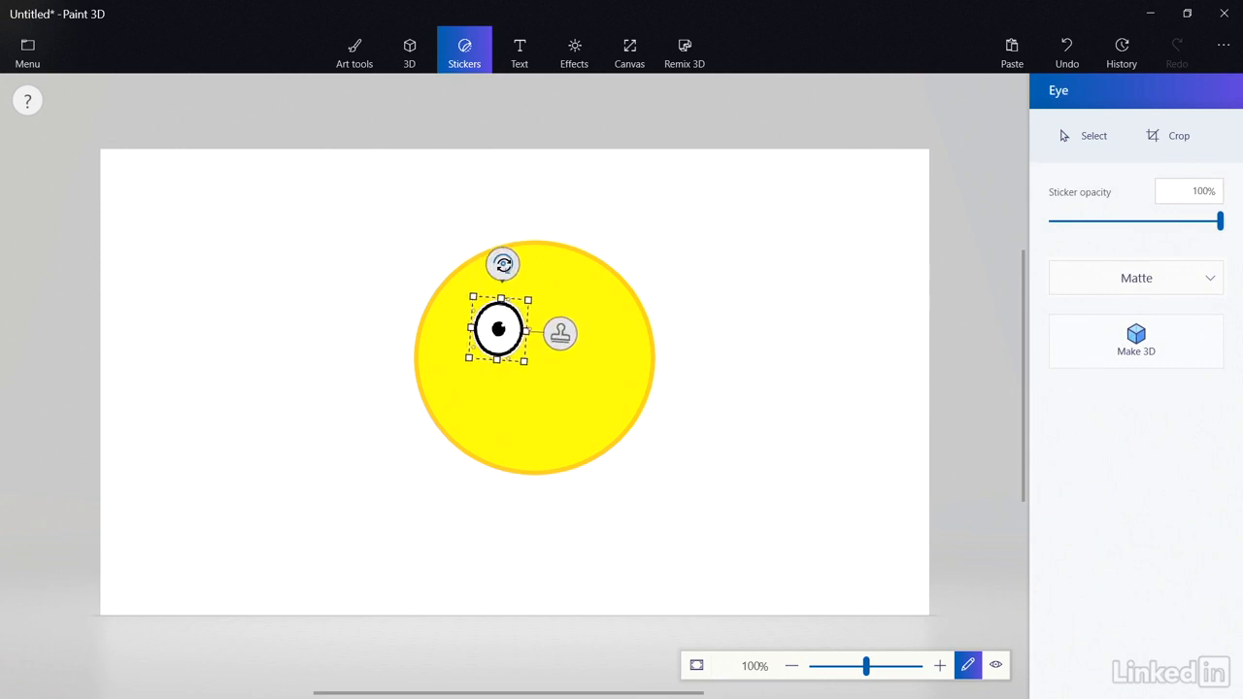
{"action": "left_click", "coordinate": [686, 286]}
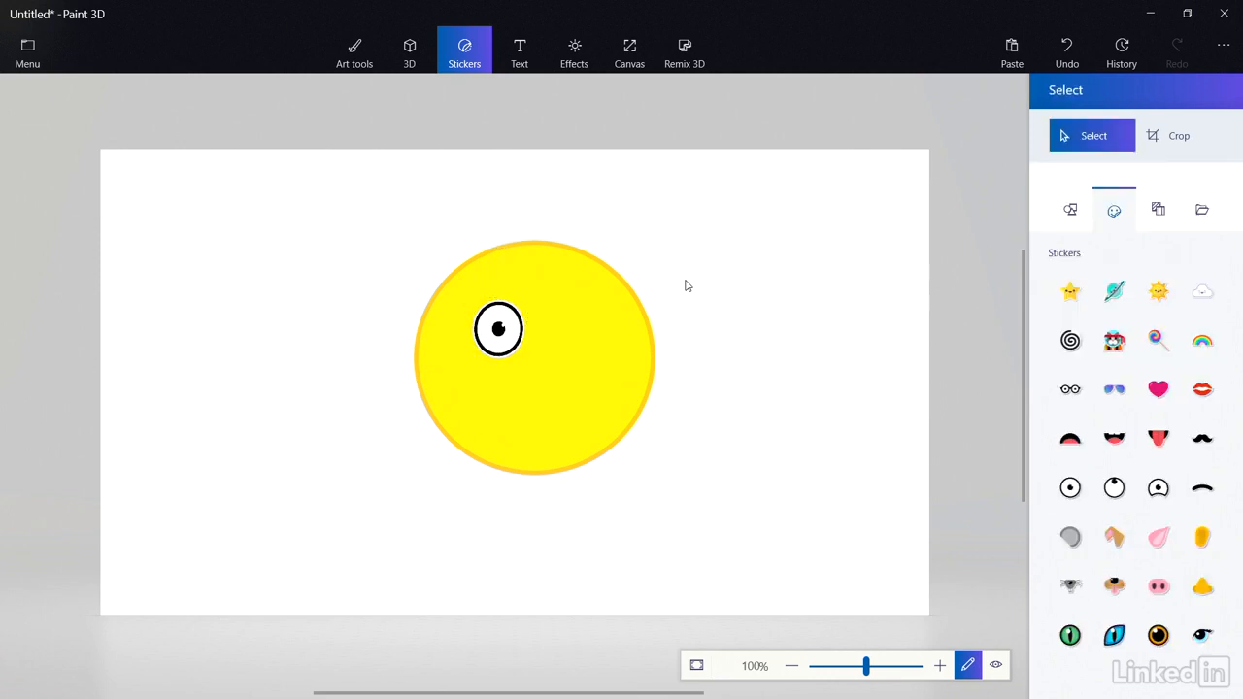
Step: Add a second, larger eye sticker beside the first, tilt it clockwise, shift it closer to the first eye, and commit it
{"action": "left_click", "coordinate": [1074, 491]}
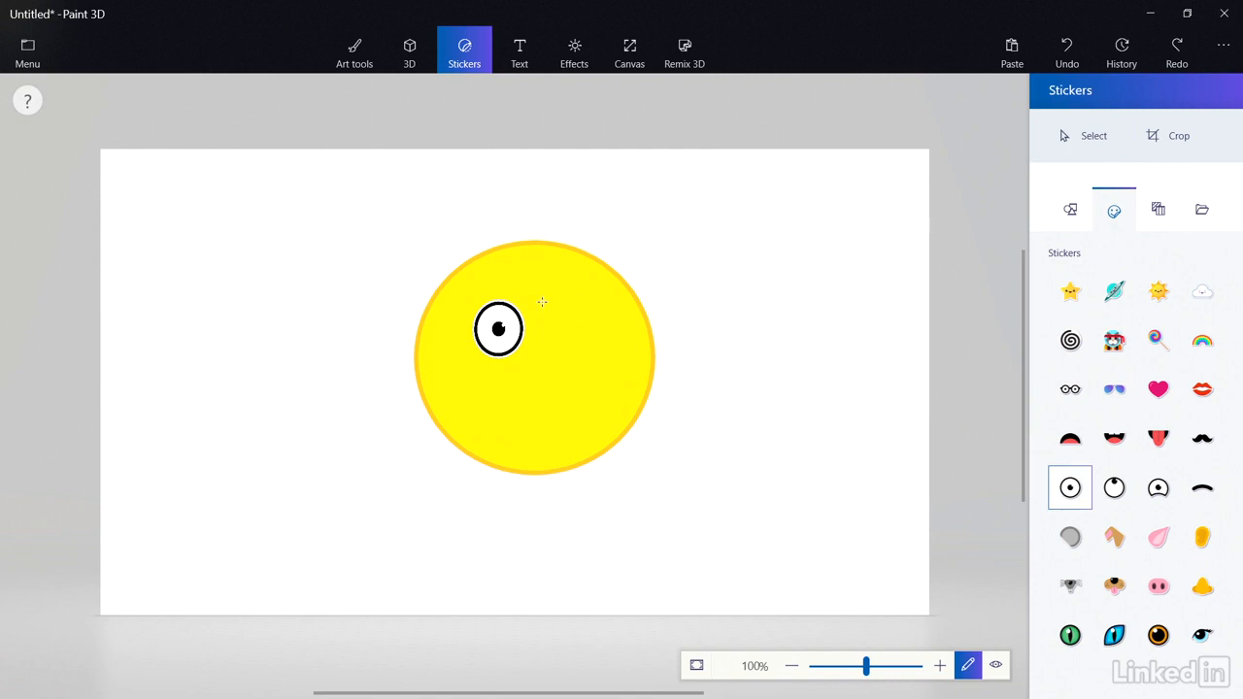
{"action": "left_click_drag", "start_coordinate": [542, 302], "coordinate": [606, 342]}
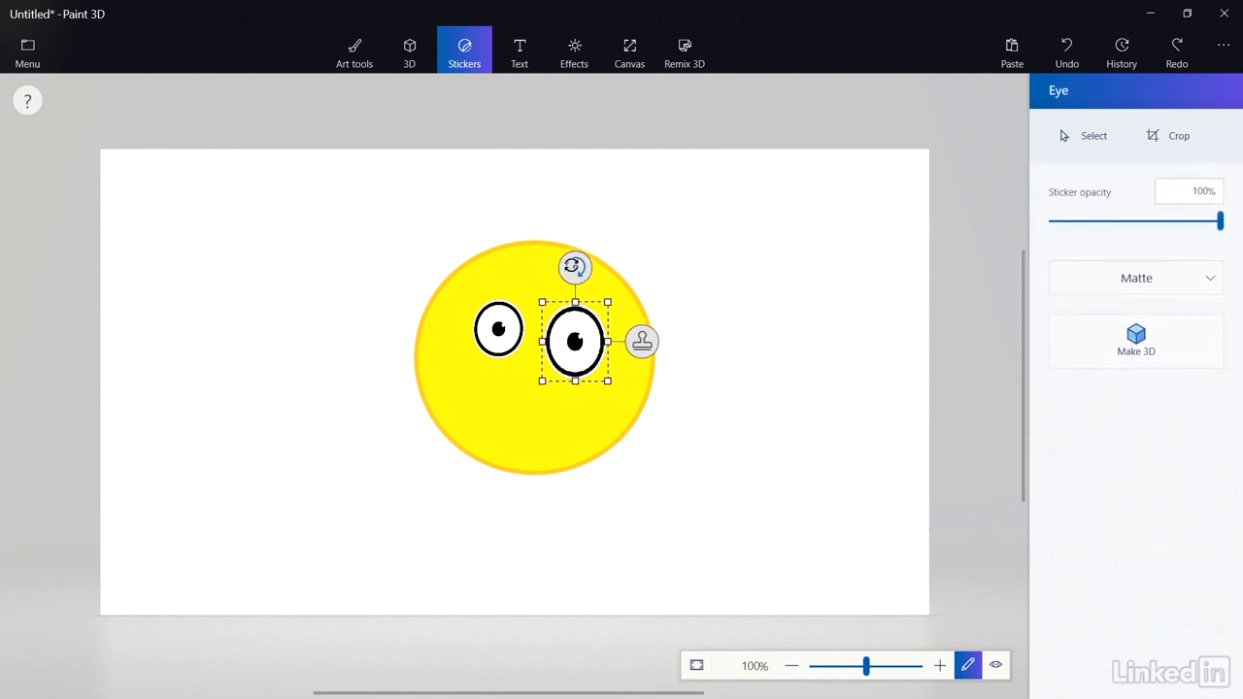
{"action": "left_click_drag", "start_coordinate": [575, 274], "coordinate": [593, 270]}
{"action": "left_click_drag", "start_coordinate": [574, 332], "coordinate": [560, 335]}
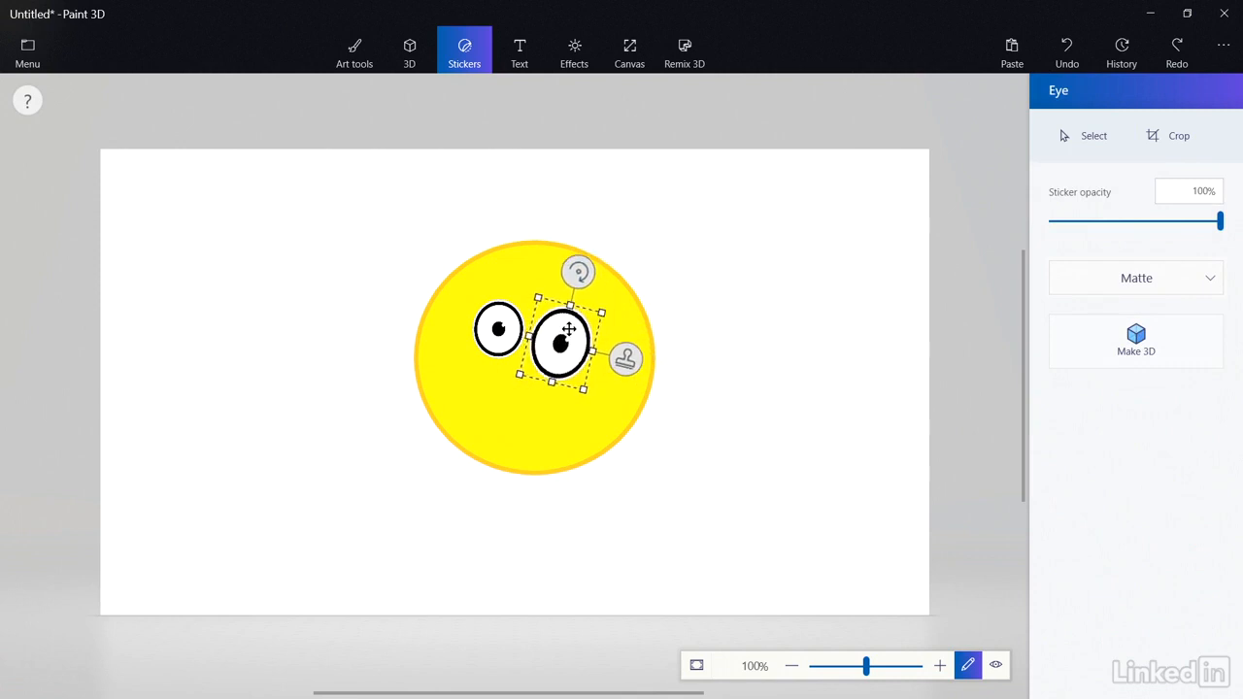
{"action": "left_click", "coordinate": [706, 280]}
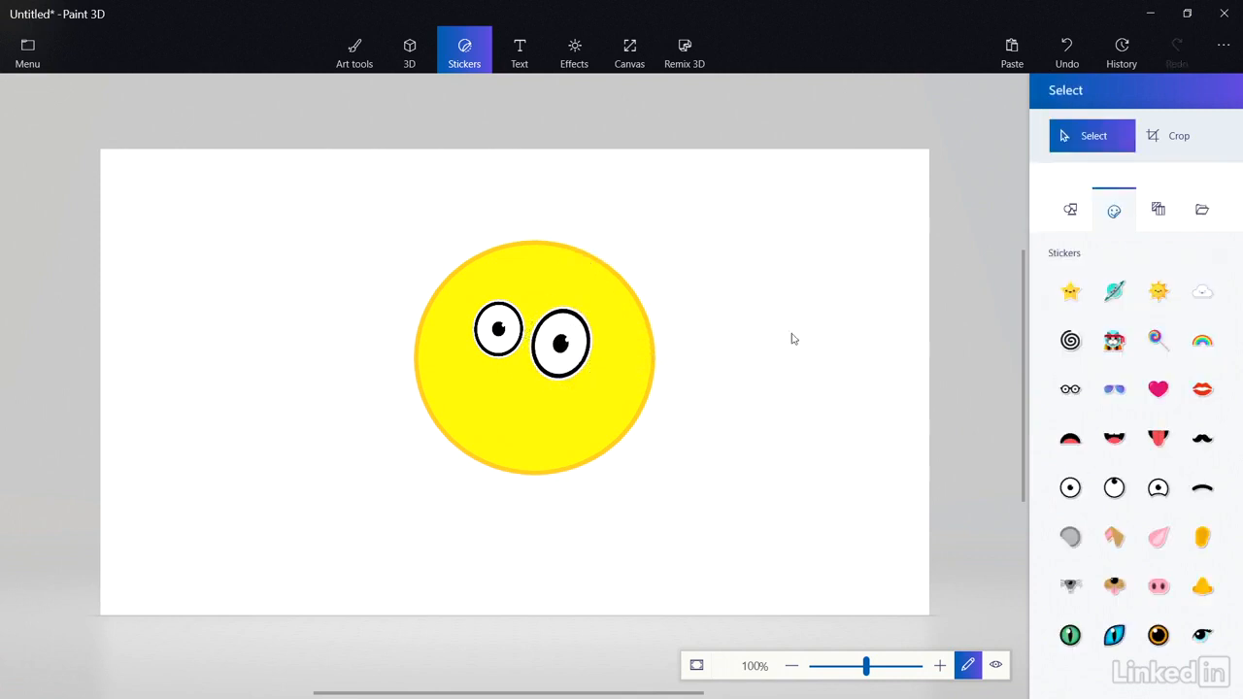
Step: Add the Happy mouth sticker tilted clockwise below the eyes, and check the finished face in the 3D view
{"action": "left_click", "coordinate": [1106, 442]}
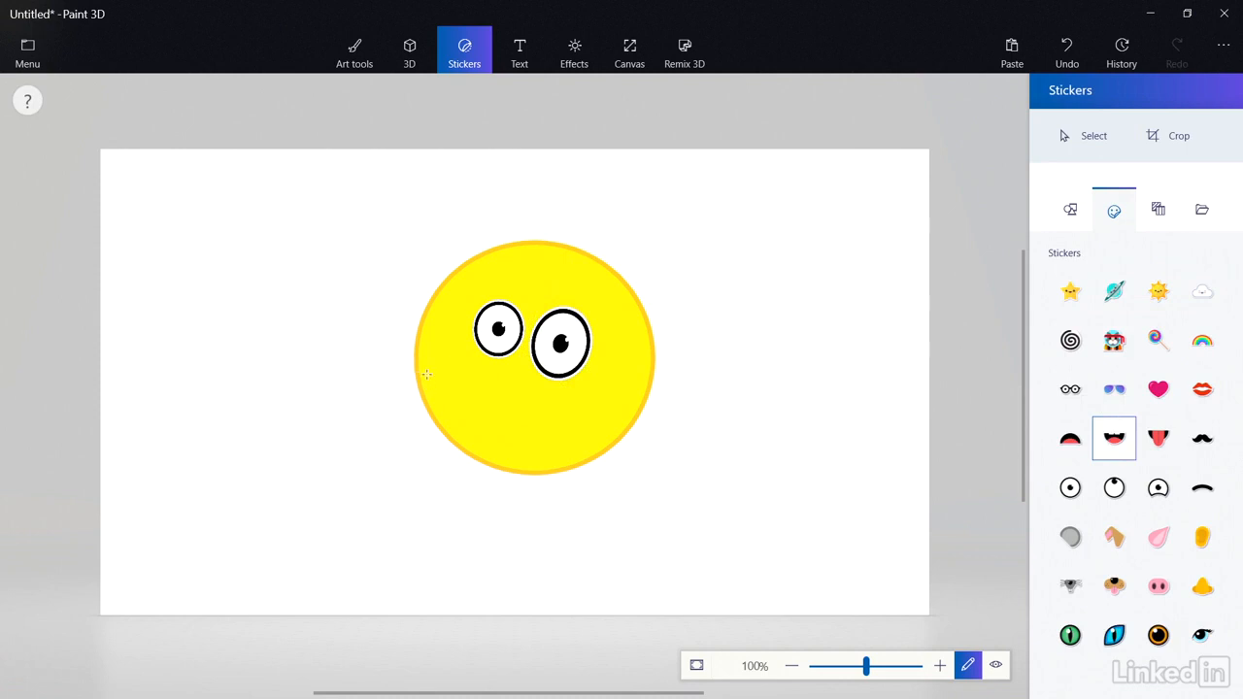
{"action": "left_click_drag", "start_coordinate": [437, 381], "coordinate": [512, 461]}
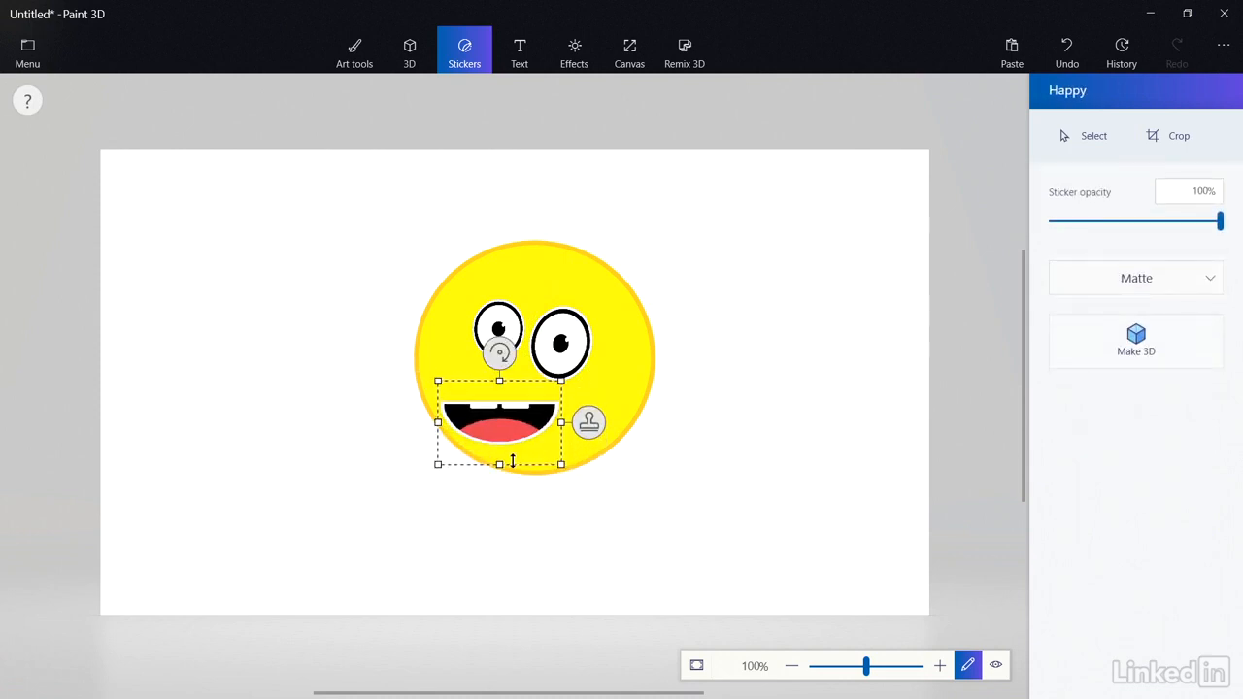
{"action": "mouse_move", "coordinate": [499, 353]}
{"action": "left_mouse_down"}
{"action": "mouse_move", "coordinate": [525, 359]}
{"action": "mouse_move", "coordinate": [513, 364]}
{"action": "left_mouse_up"}
{"action": "left_click_drag", "start_coordinate": [500, 417], "coordinate": [520, 396]}
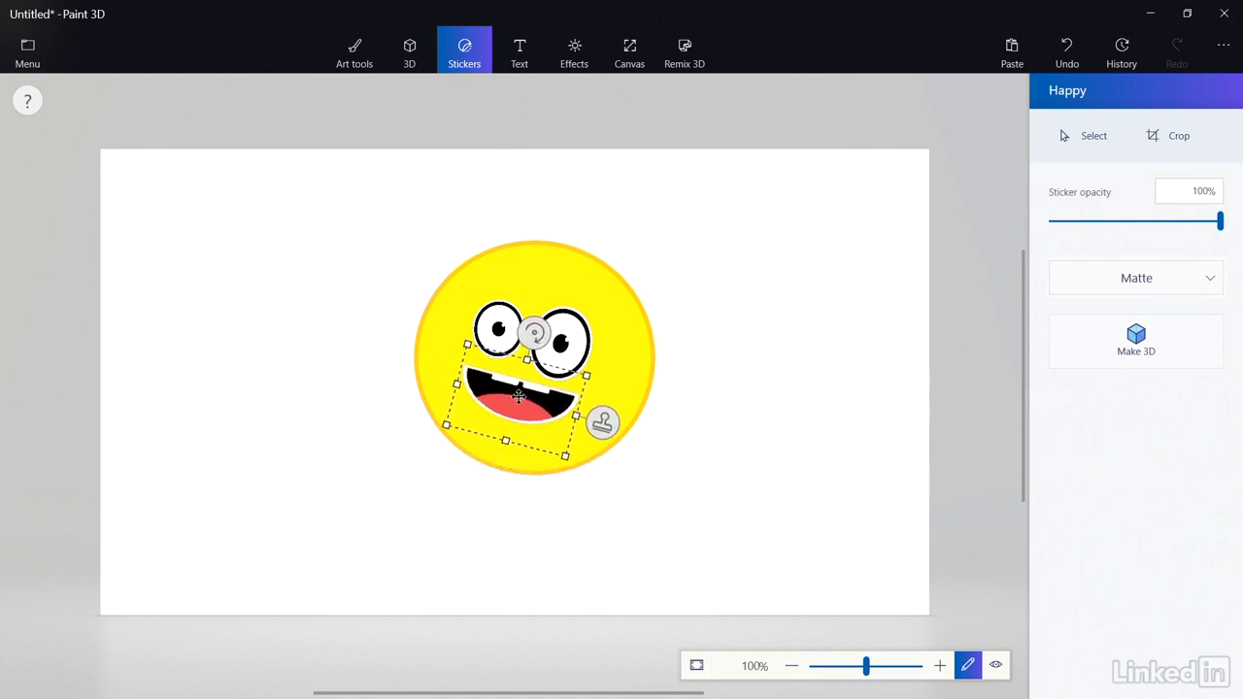
{"action": "left_click", "coordinate": [669, 419]}
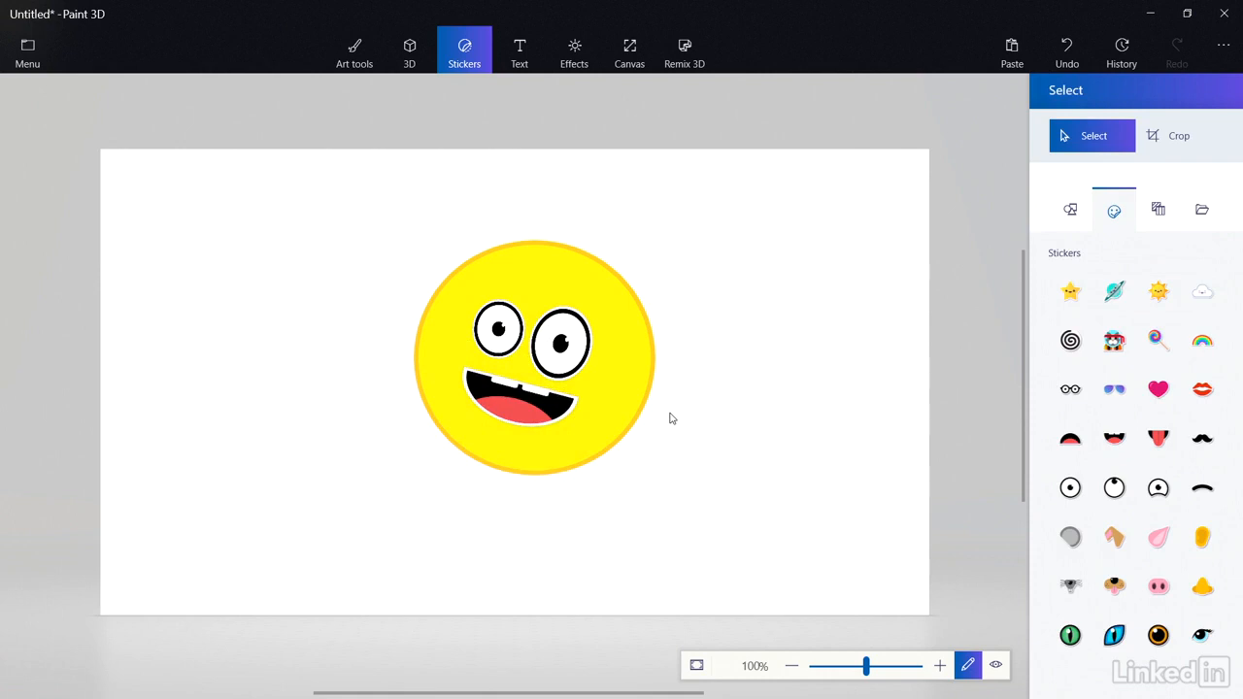
{"action": "left_click", "coordinate": [996, 665]}
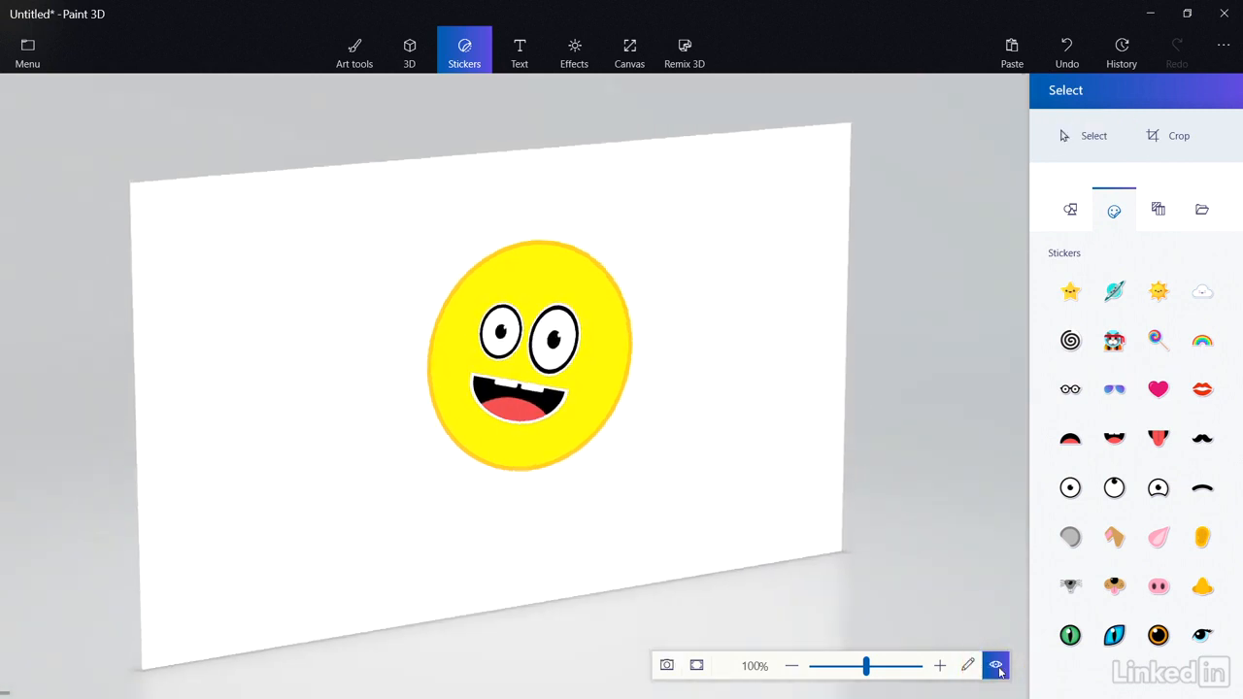
{"action": "left_click", "coordinate": [968, 666]}
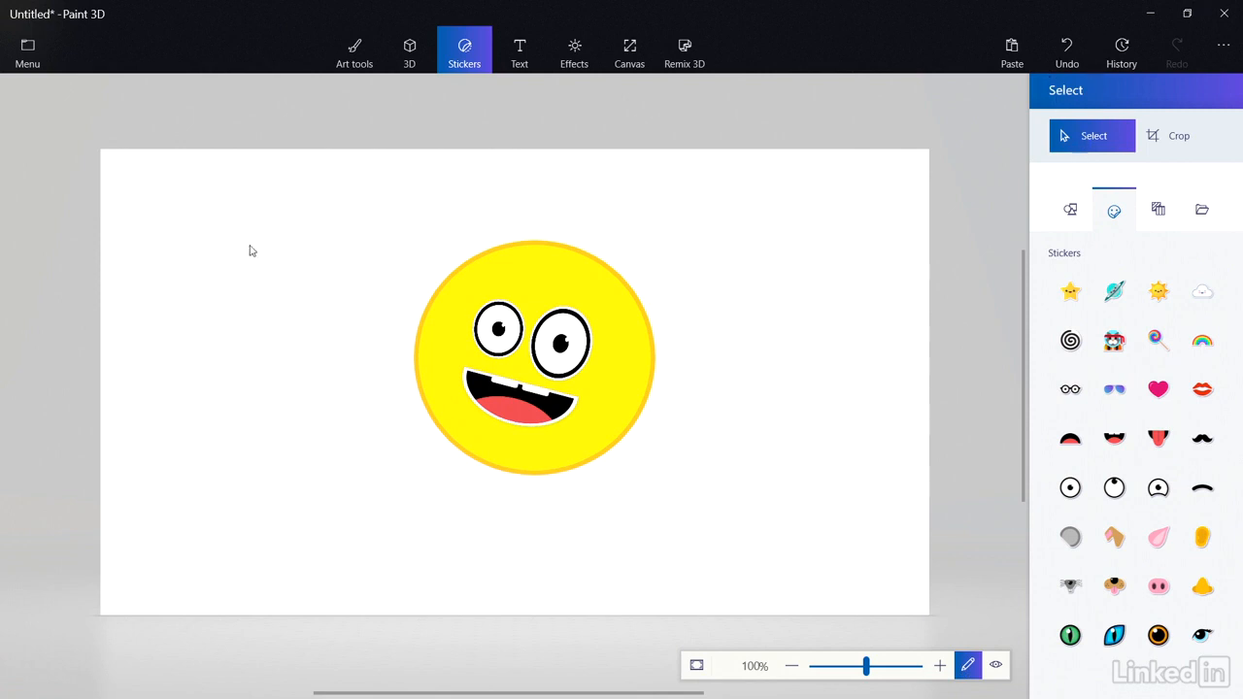
Step: Select the whole smiley face, delete it from the canvas, and switch to the 3D object tools
{"action": "left_click_drag", "start_coordinate": [372, 185], "coordinate": [742, 534]}
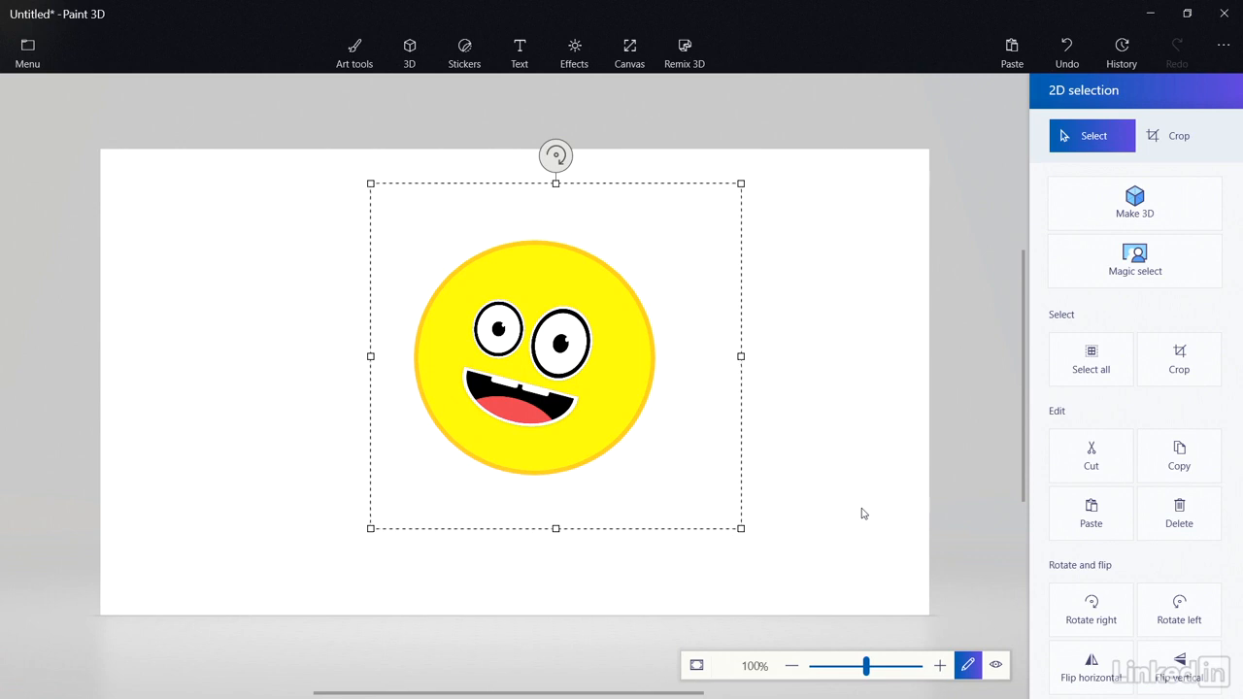
{"action": "key", "text": "Delete"}
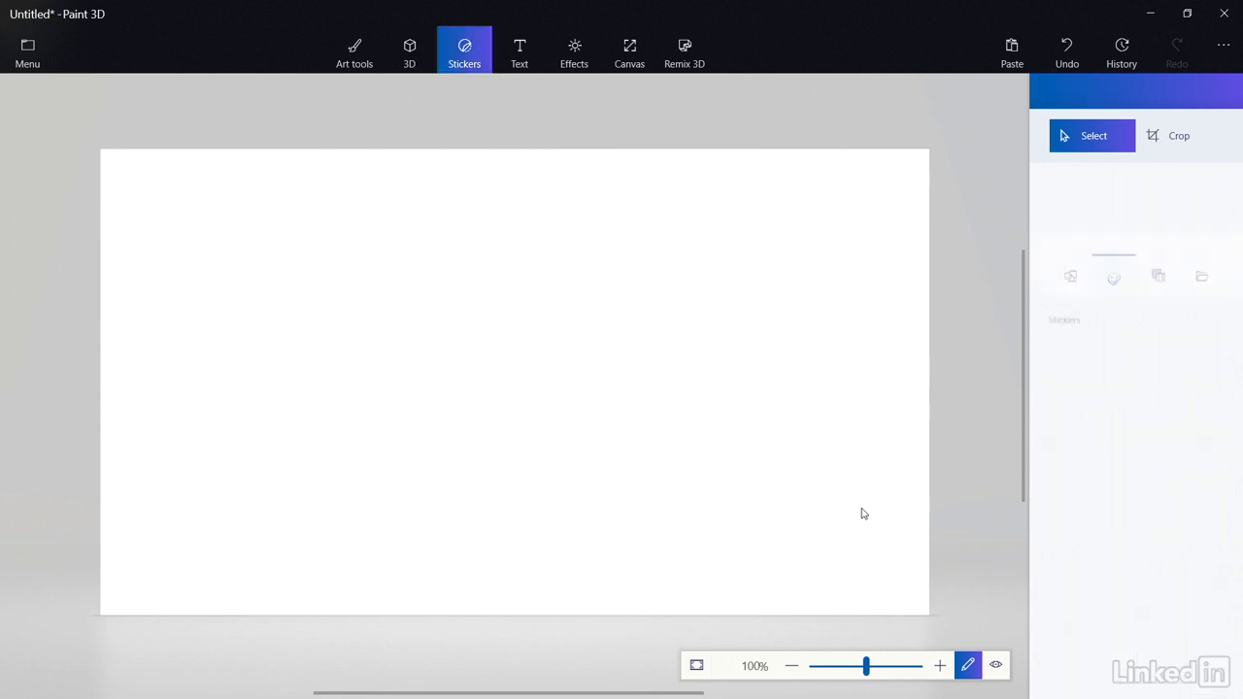
{"action": "left_click", "coordinate": [406, 49]}
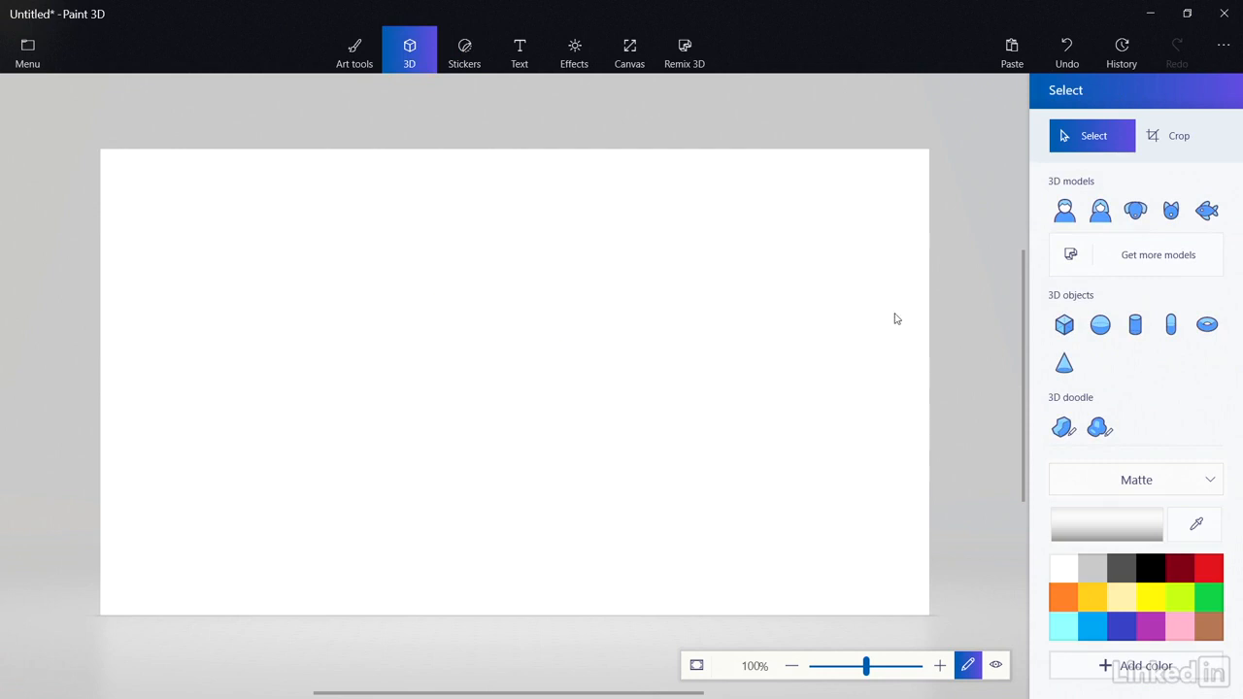
Step: Draw a large yellow matte sphere in the middle of the canvas and shift it slightly up and to the left
{"action": "left_click", "coordinate": [1100, 327]}
{"action": "left_click", "coordinate": [1102, 330]}
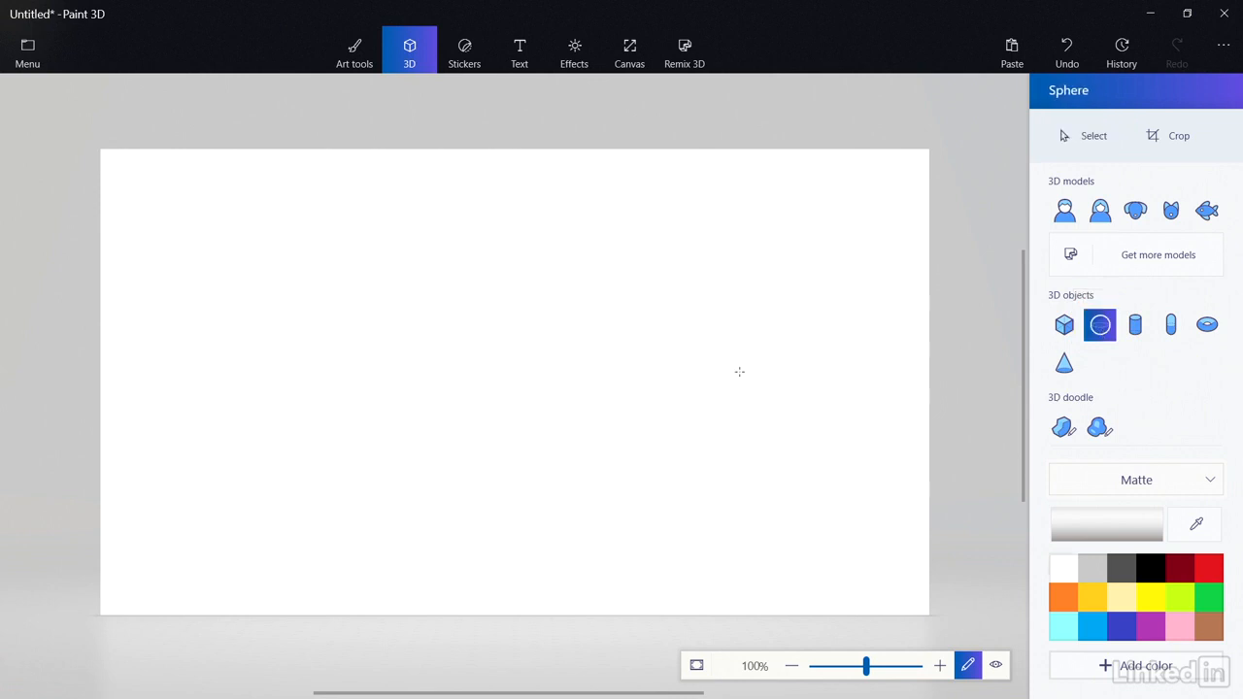
{"action": "left_click", "coordinate": [1147, 599]}
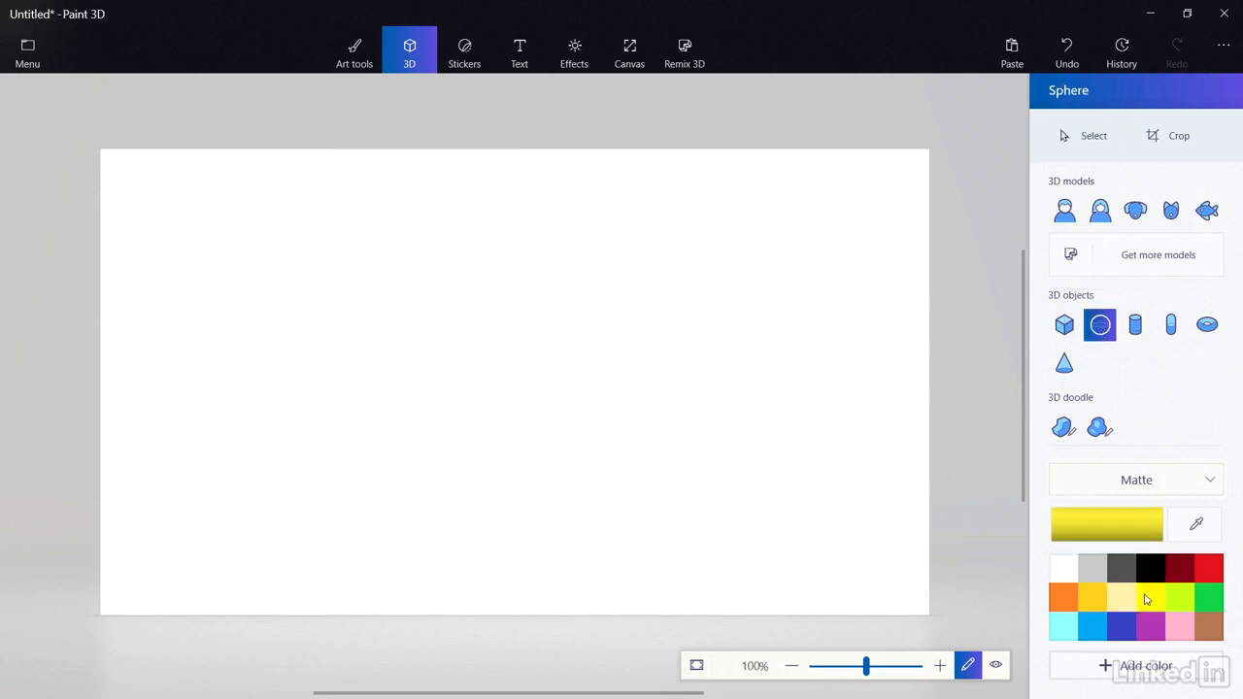
{"action": "left_click_drag", "start_coordinate": [434, 262], "coordinate": [677, 499]}
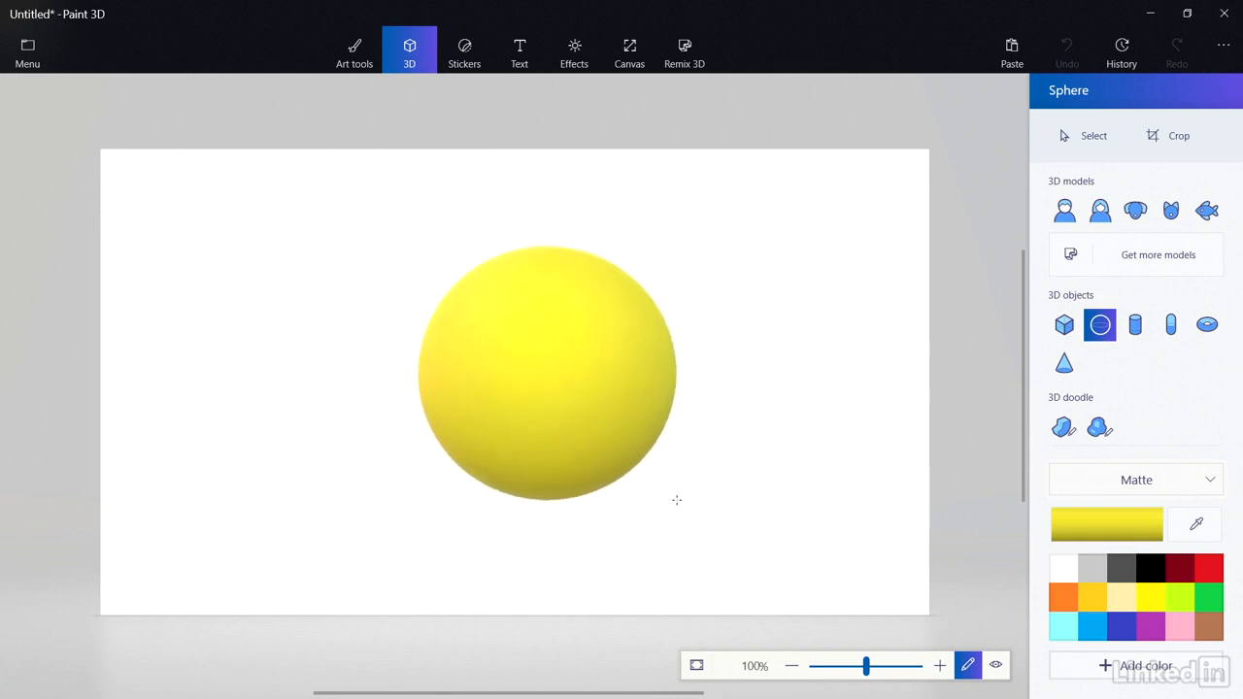
{"action": "left_click_drag", "start_coordinate": [602, 391], "coordinate": [577, 374]}
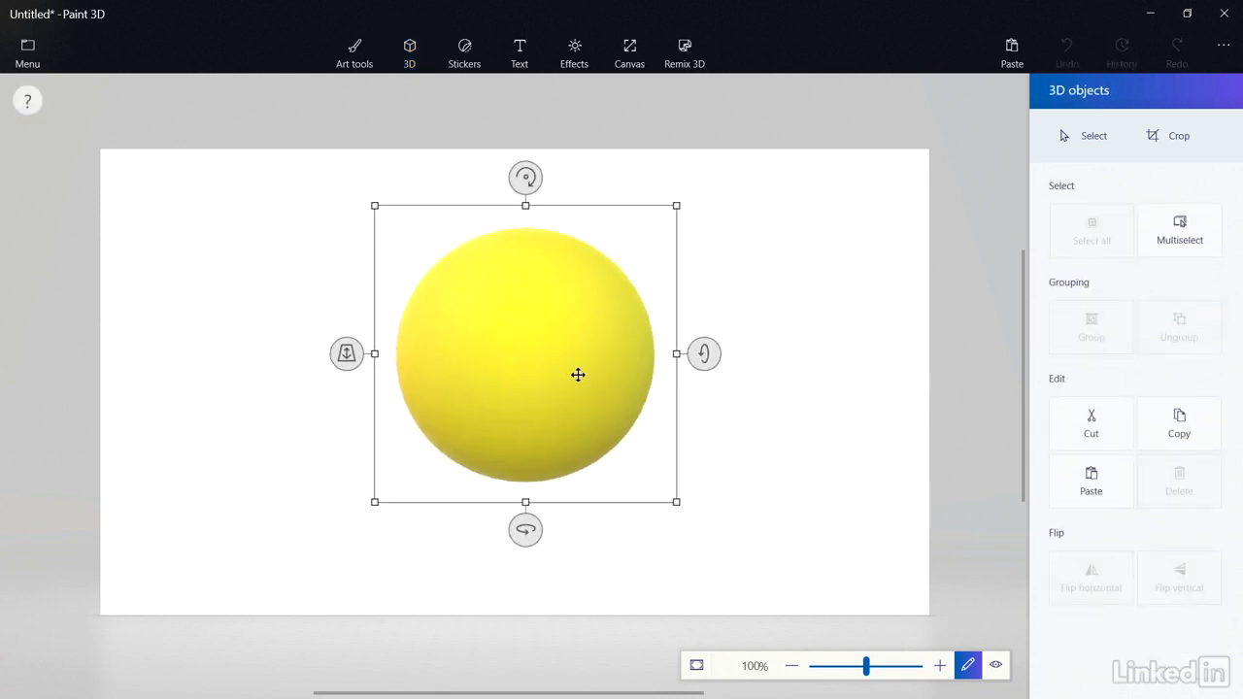
{"action": "left_click", "coordinate": [735, 429]}
{"action": "left_click", "coordinate": [568, 311]}
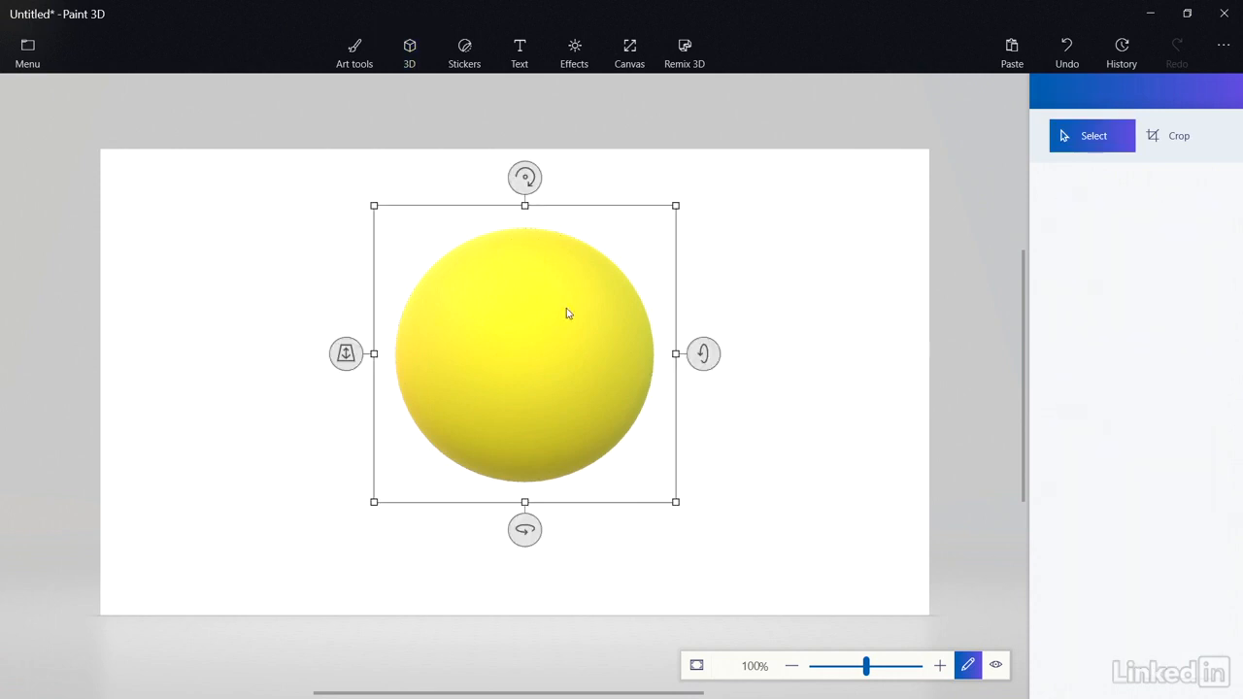
Step: Add an Eye sticker, moving it onto the canvas and back to the sphere's upper left, commit it, and check it in the 3D view
{"action": "left_click", "coordinate": [468, 56]}
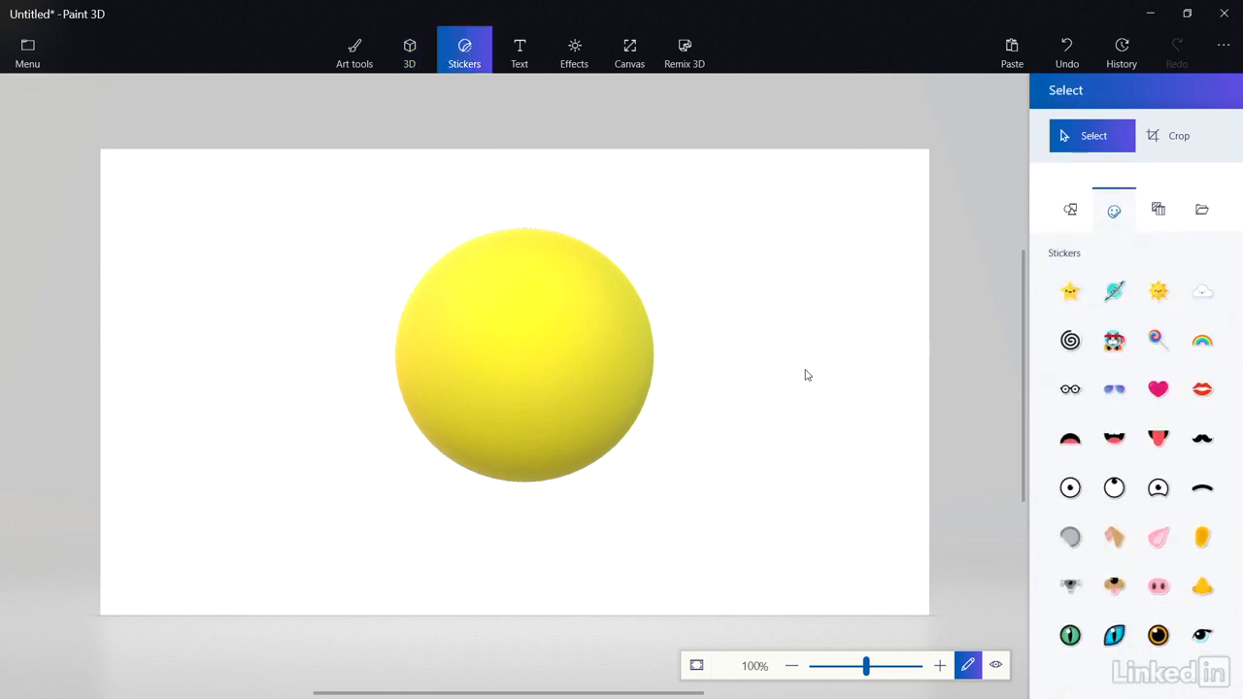
{"action": "left_click", "coordinate": [1070, 488]}
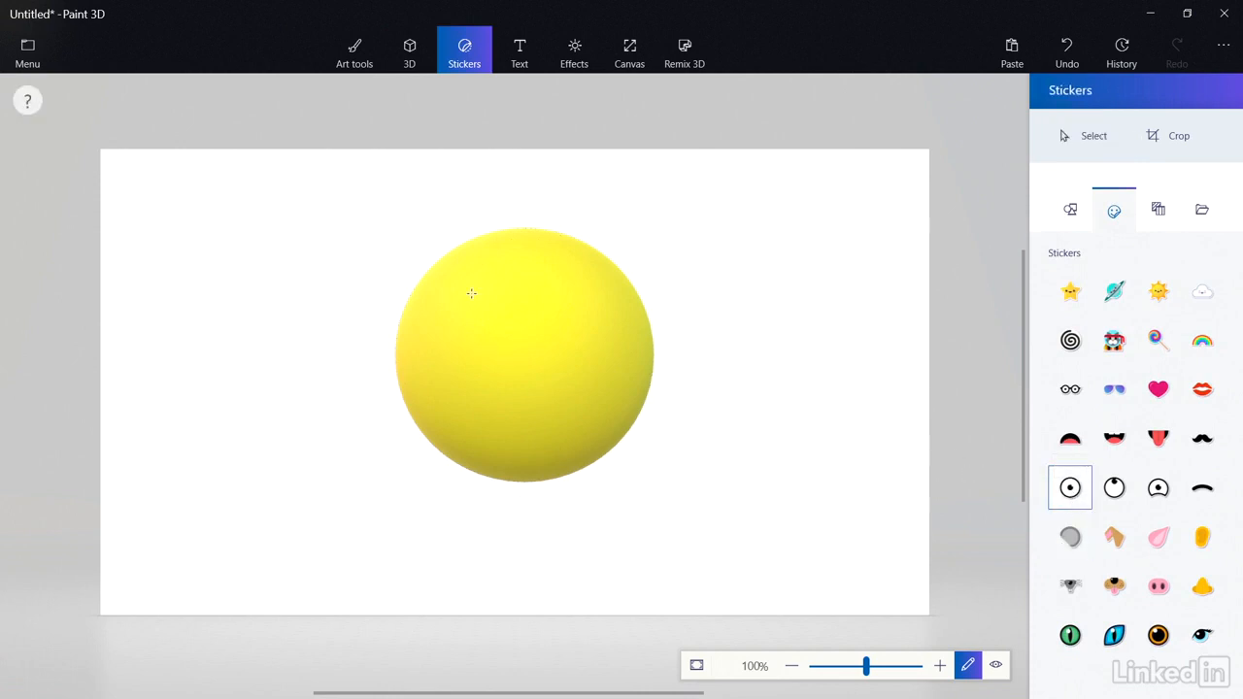
{"action": "left_click_drag", "start_coordinate": [472, 294], "coordinate": [225, 318]}
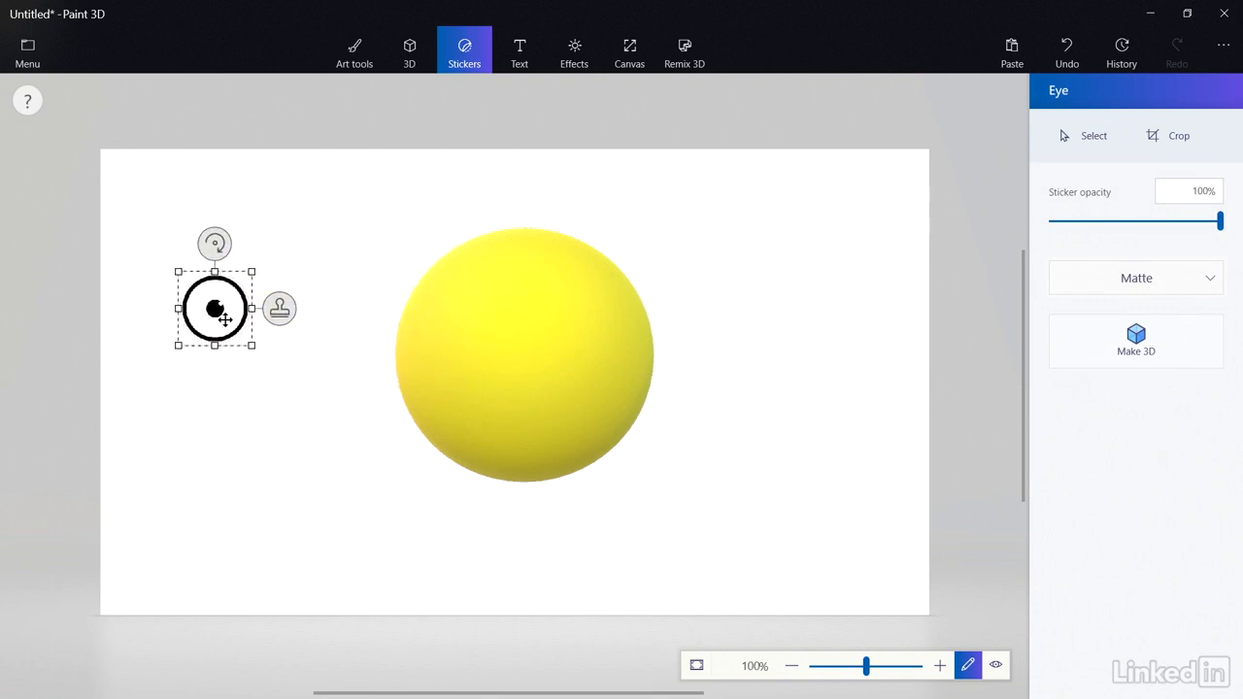
{"action": "left_click_drag", "start_coordinate": [224, 319], "coordinate": [488, 335]}
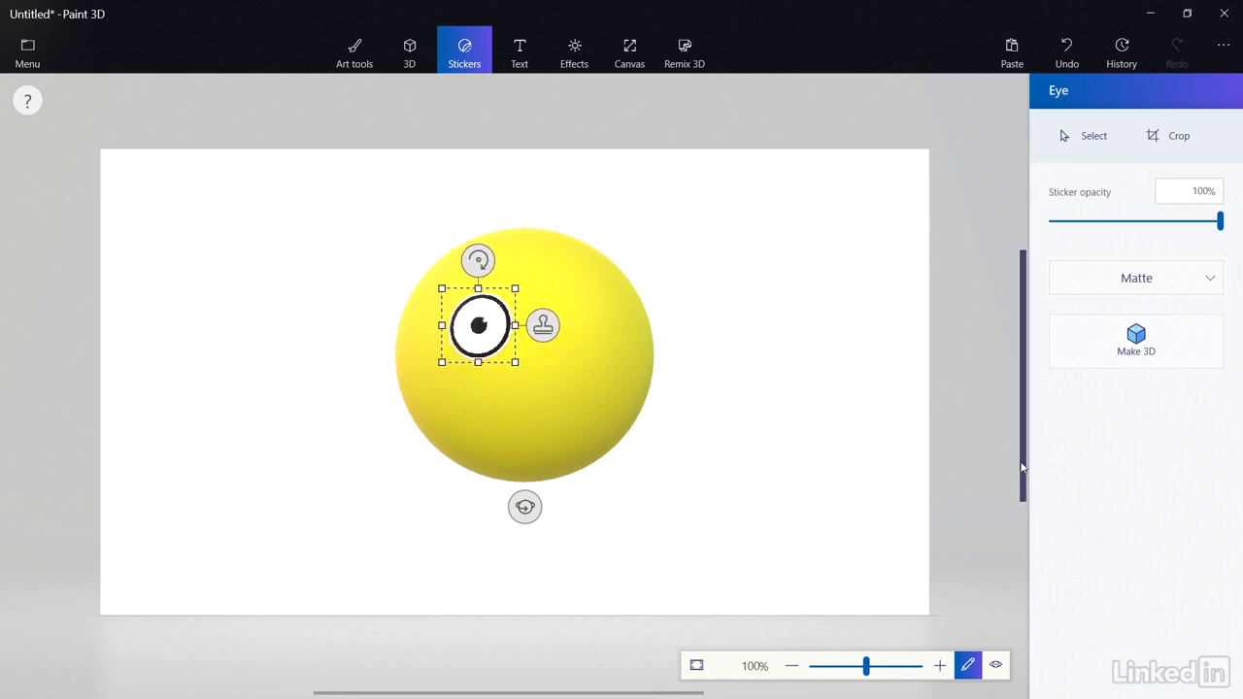
{"action": "left_click", "coordinate": [709, 351]}
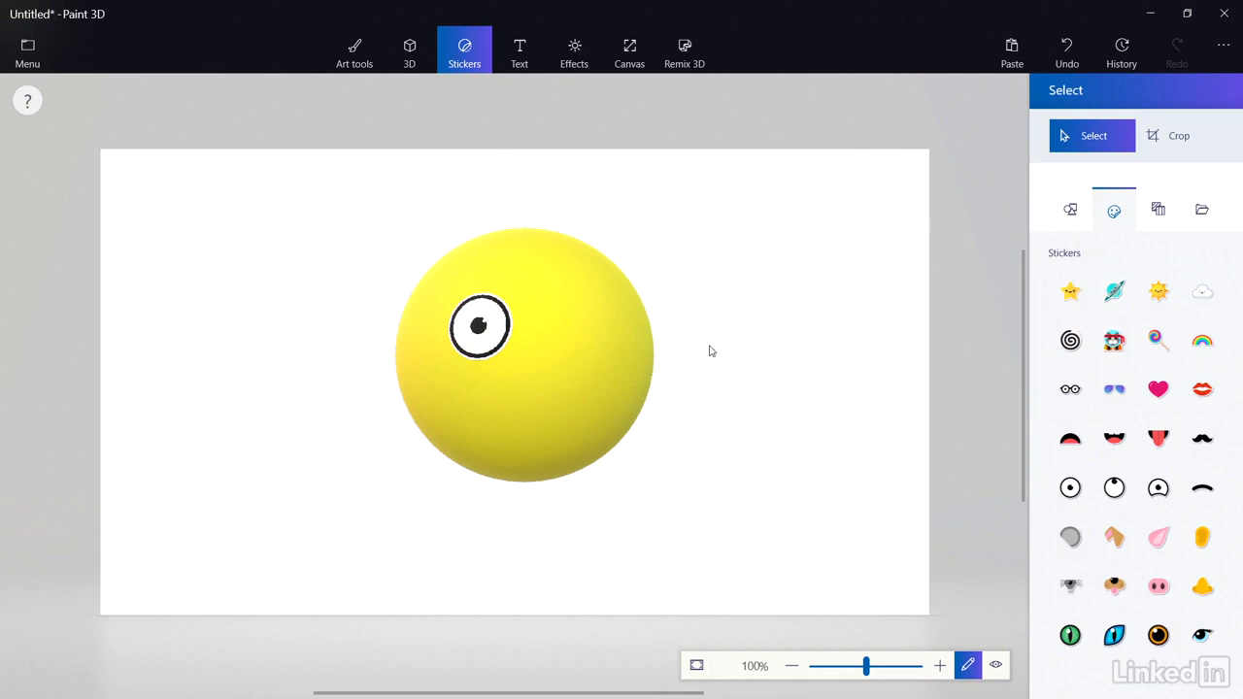
{"action": "left_click", "coordinate": [996, 665]}
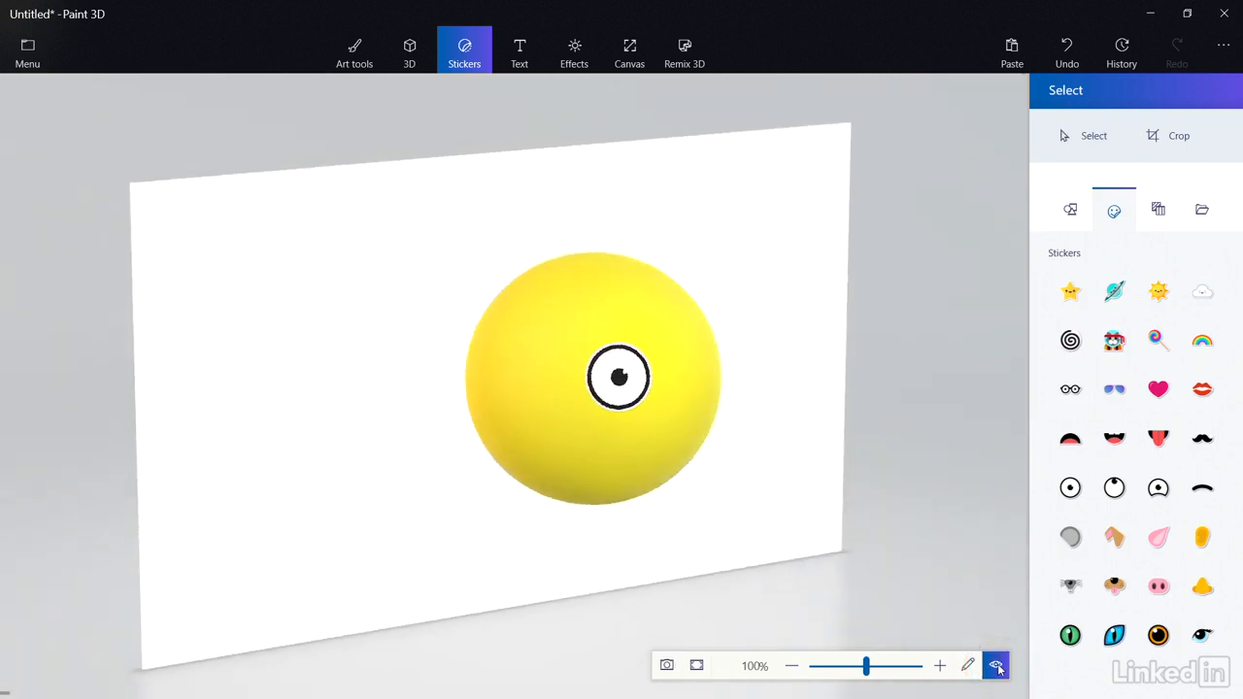
{"action": "left_click", "coordinate": [968, 665]}
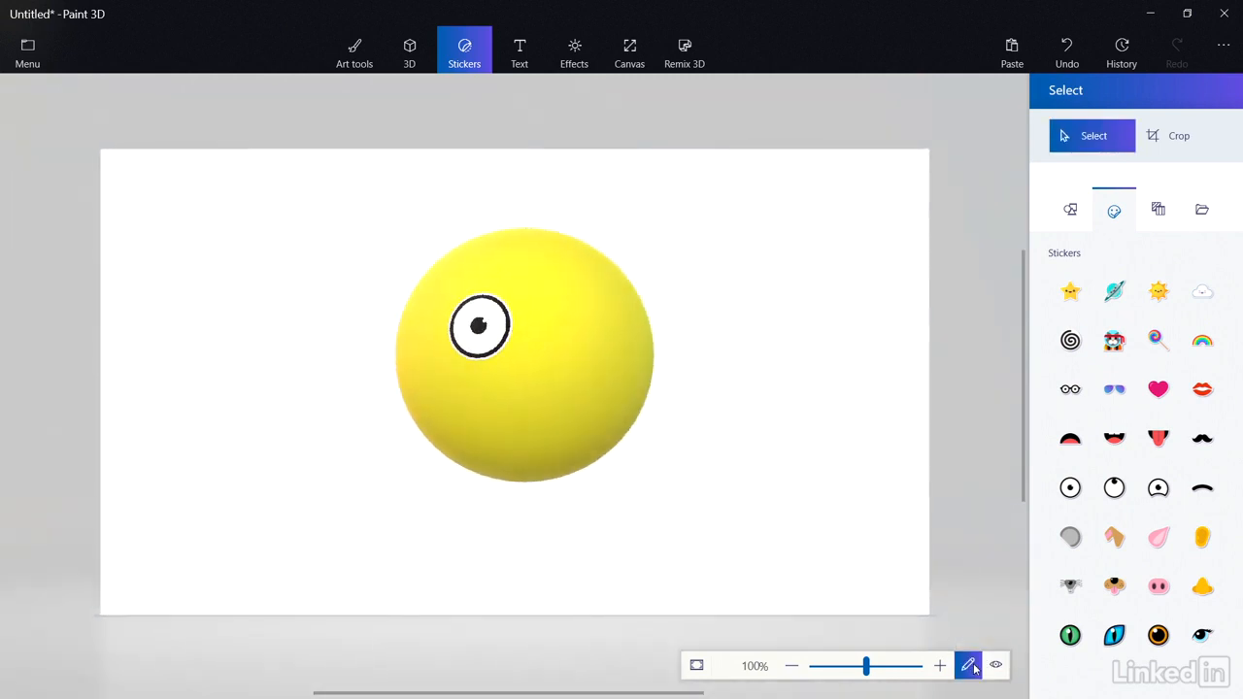
Step: Add a second, taller Eye sticker beside the first, tilt it slightly clockwise, nudge it down, and commit it
{"action": "left_click", "coordinate": [1068, 493]}
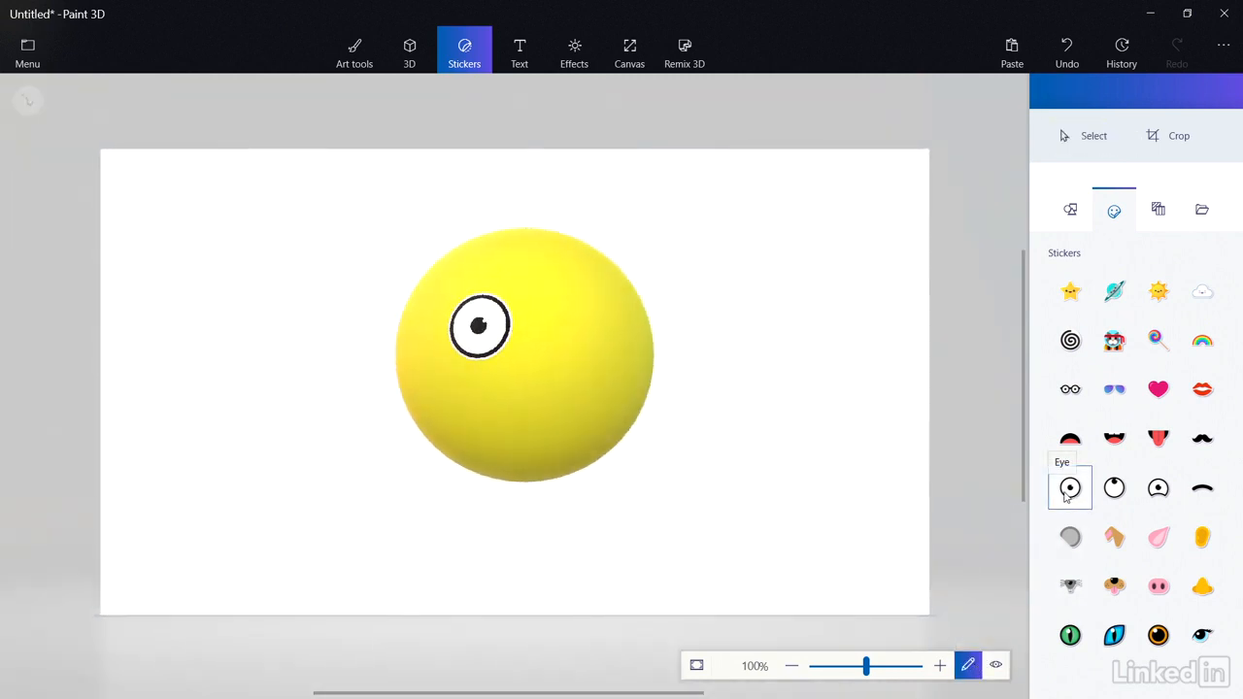
{"action": "mouse_move", "coordinate": [513, 291]}
{"action": "left_mouse_down"}
{"action": "mouse_move", "coordinate": [599, 379]}
{"action": "mouse_move", "coordinate": [554, 378]}
{"action": "left_mouse_up"}
{"action": "left_click_drag", "start_coordinate": [600, 335], "coordinate": [563, 359]}
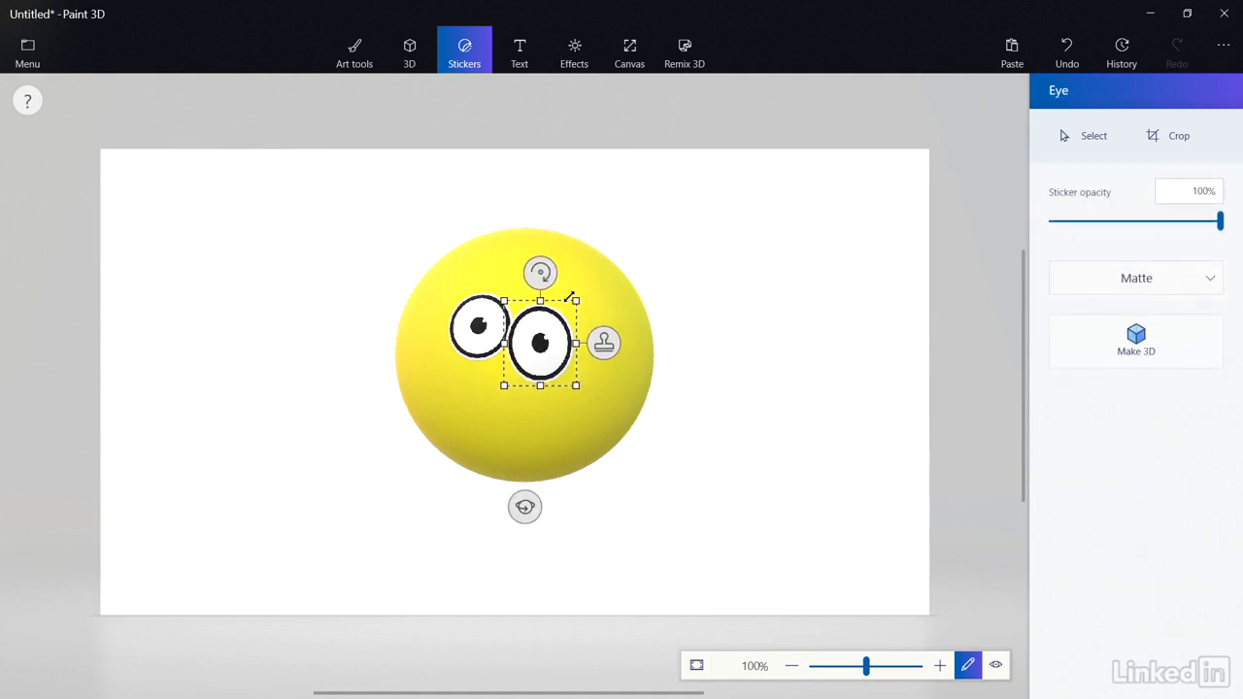
{"action": "mouse_move", "coordinate": [541, 273]}
{"action": "left_mouse_down"}
{"action": "mouse_move", "coordinate": [557, 275]}
{"action": "mouse_move", "coordinate": [541, 270]}
{"action": "left_mouse_up"}
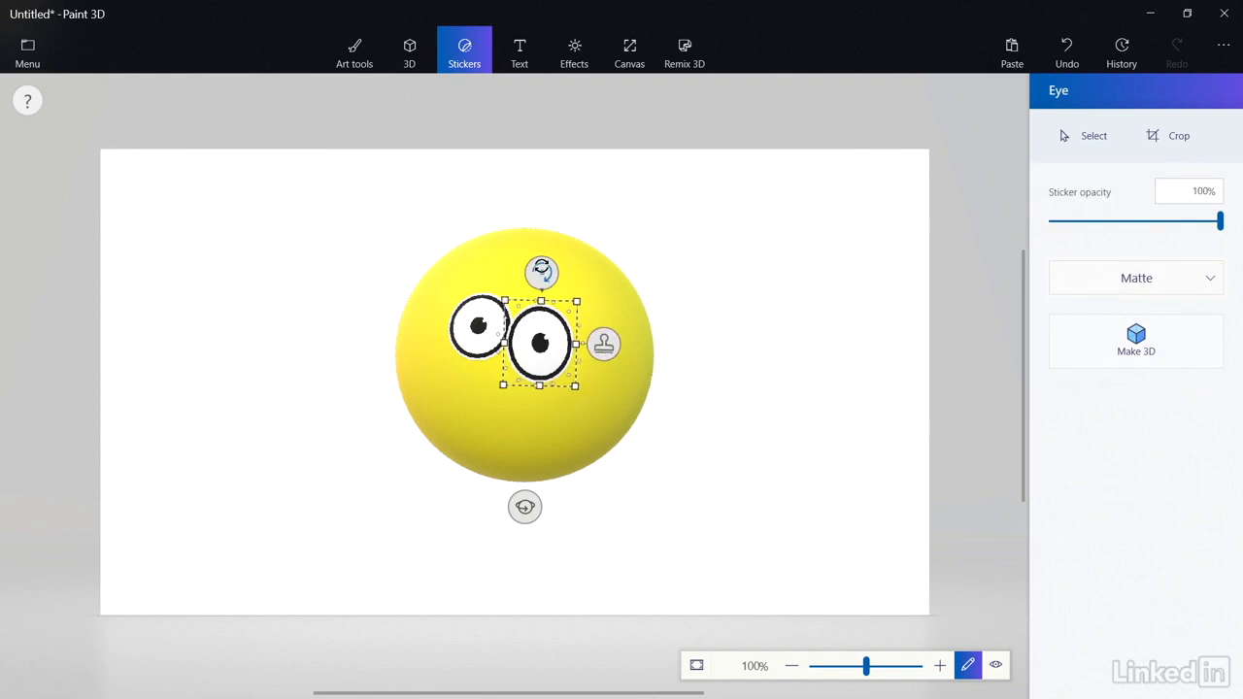
{"action": "mouse_move", "coordinate": [540, 345]}
{"action": "left_mouse_down"}
{"action": "mouse_move", "coordinate": [546, 286]}
{"action": "mouse_move", "coordinate": [539, 352]}
{"action": "left_mouse_up"}
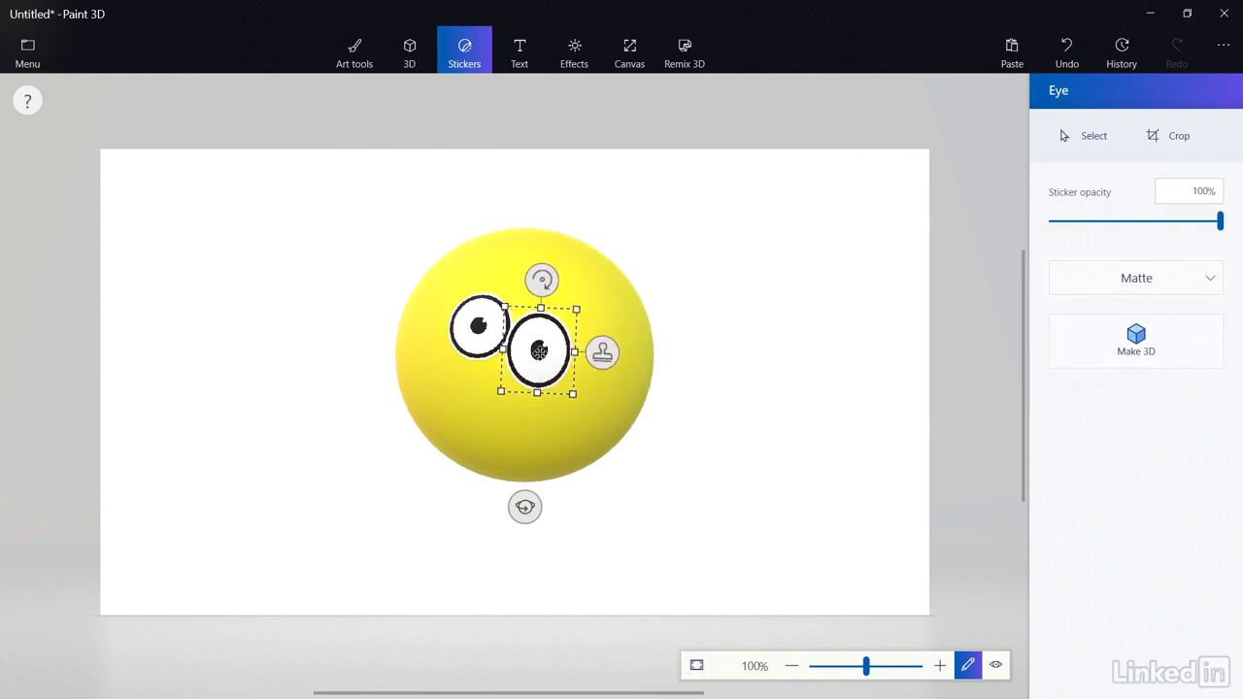
{"action": "left_click", "coordinate": [459, 445]}
Step: Add the Happy mouth sticker to the sphere, widen it, tilt it clockwise, position it below the eyes, and commit it
{"action": "left_click", "coordinate": [1113, 440]}
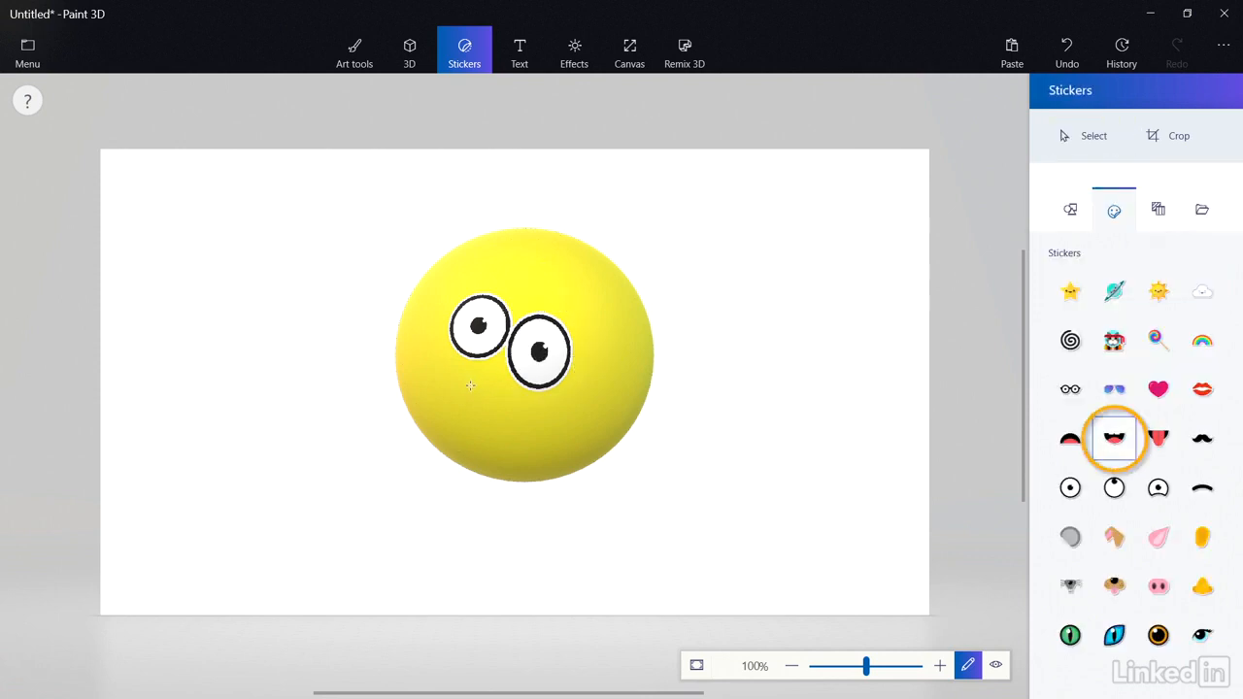
{"action": "left_click_drag", "start_coordinate": [470, 386], "coordinate": [577, 502]}
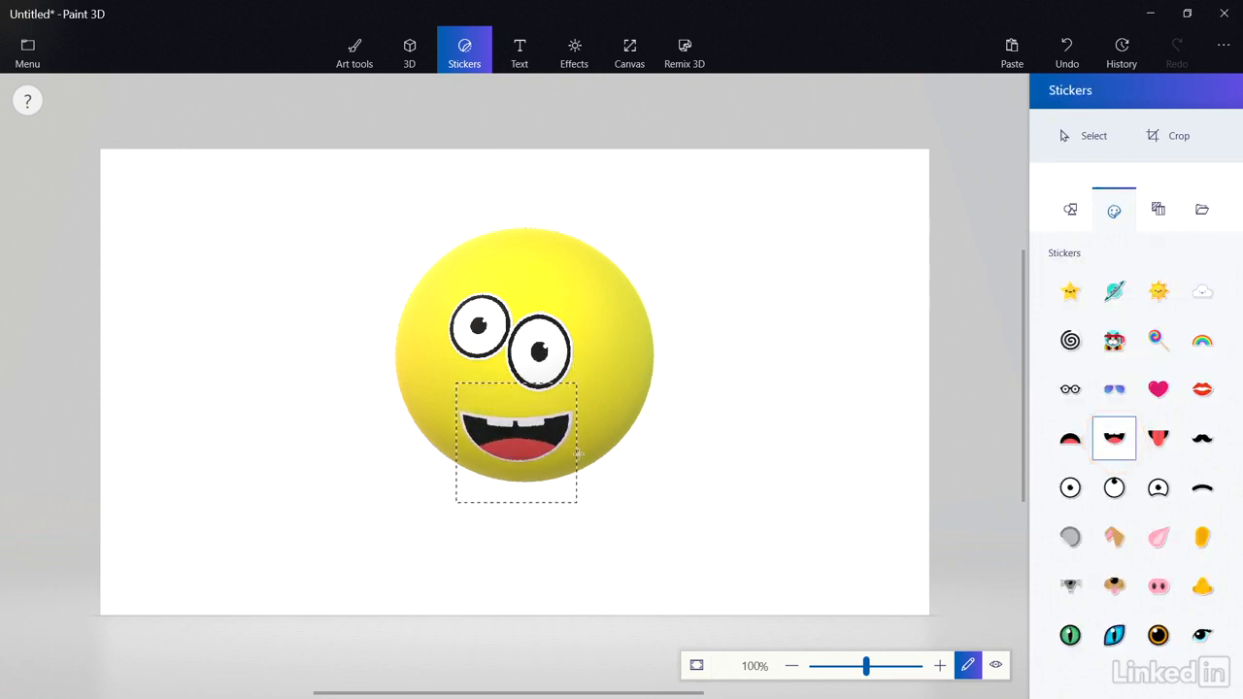
{"action": "left_click_drag", "start_coordinate": [578, 453], "coordinate": [613, 440]}
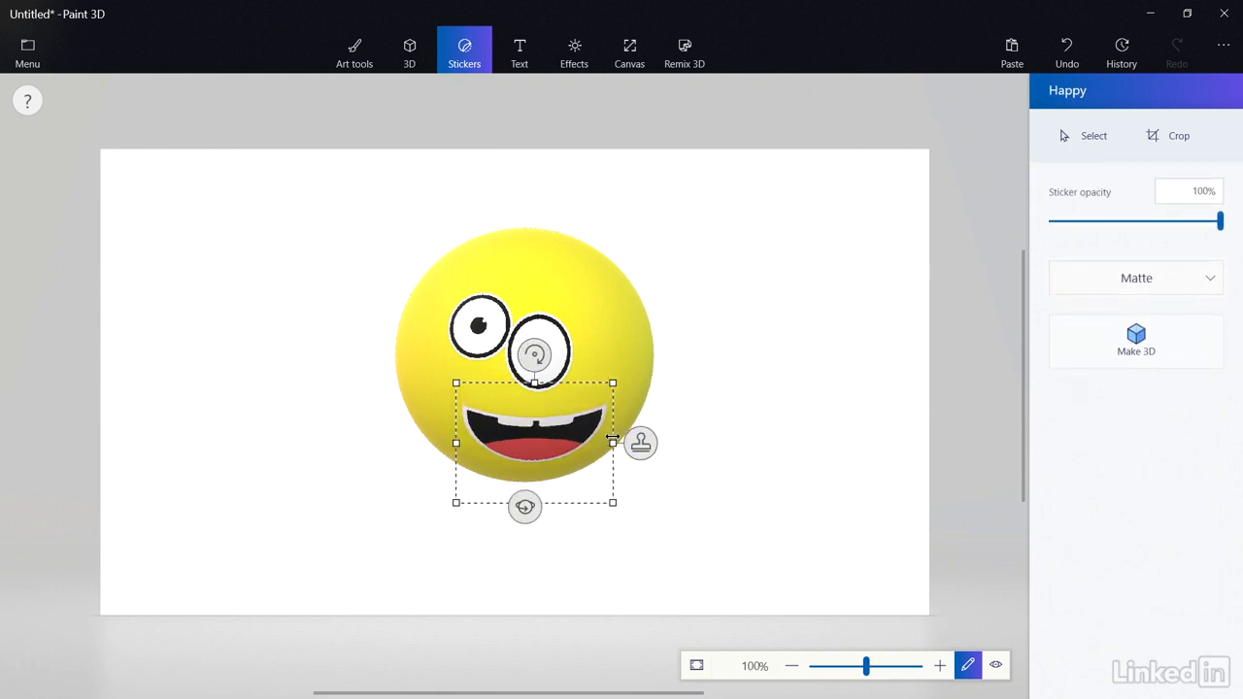
{"action": "left_click_drag", "start_coordinate": [517, 436], "coordinate": [357, 445]}
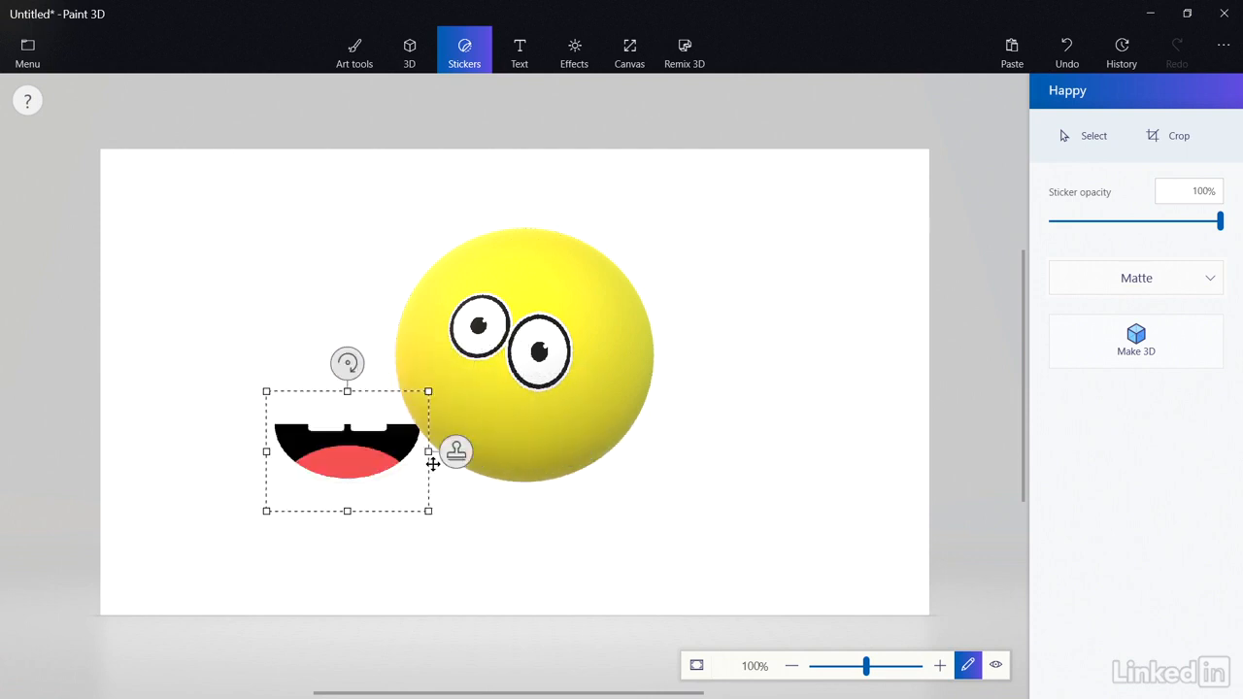
{"action": "left_click_drag", "start_coordinate": [433, 464], "coordinate": [584, 439]}
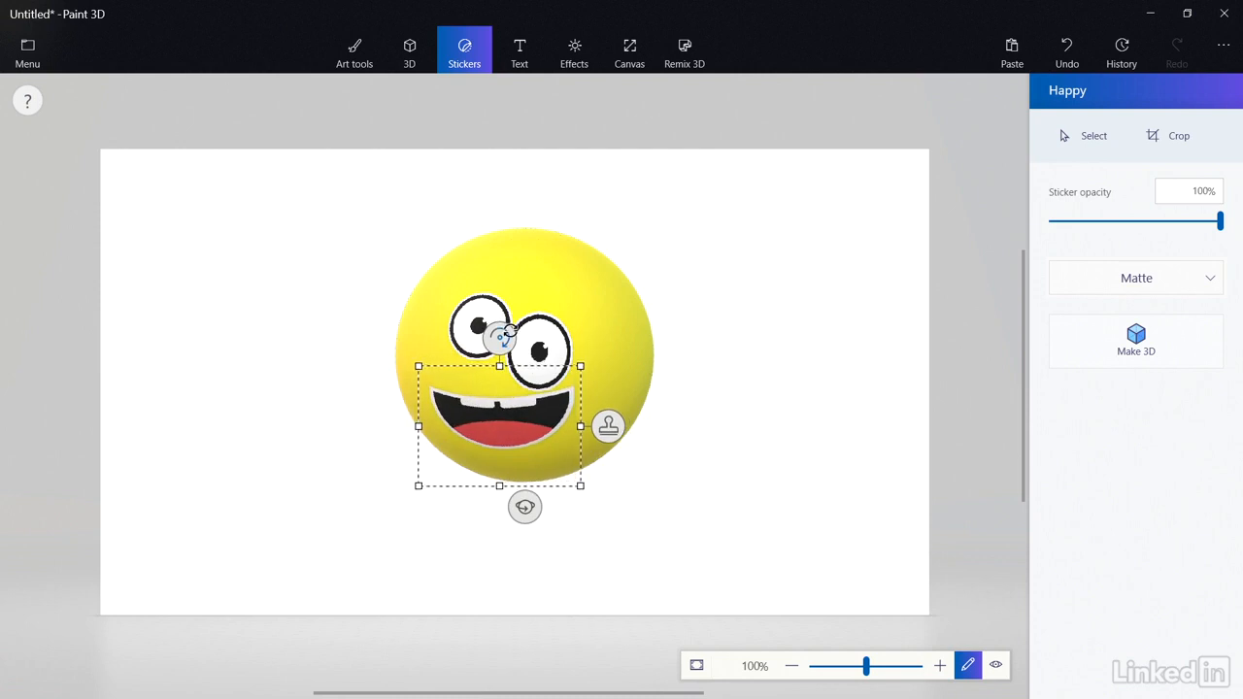
{"action": "left_click_drag", "start_coordinate": [509, 331], "coordinate": [520, 339]}
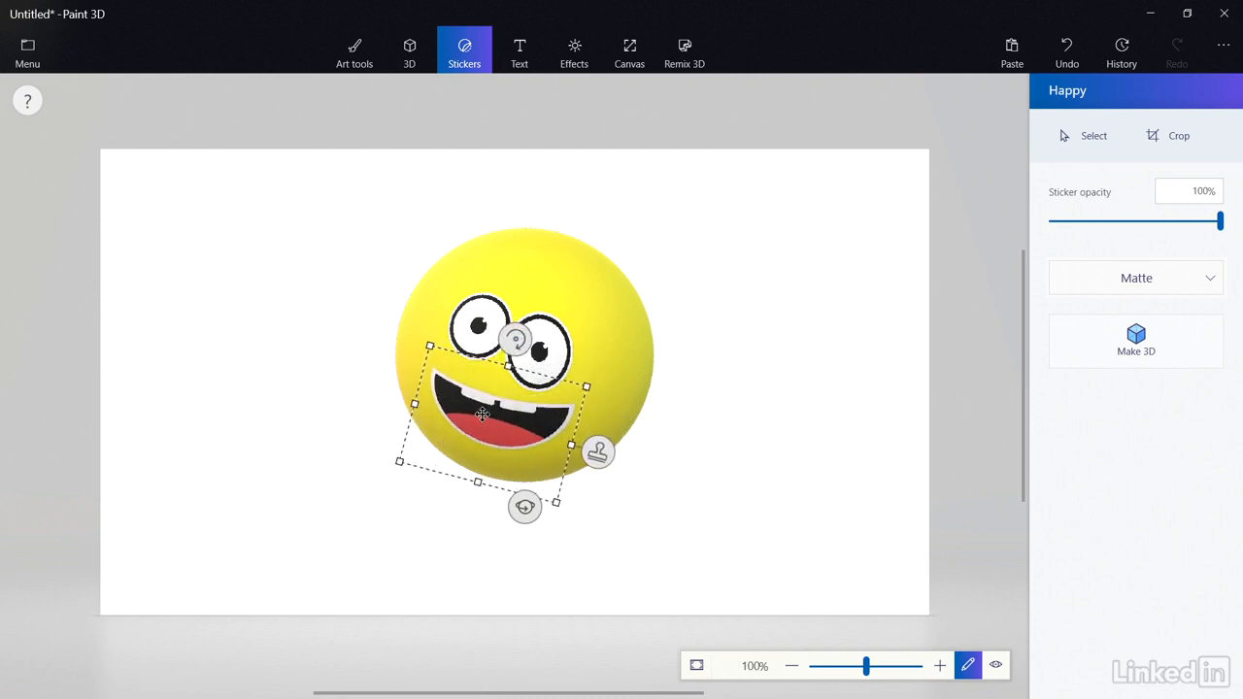
{"action": "left_click_drag", "start_coordinate": [482, 415], "coordinate": [484, 418]}
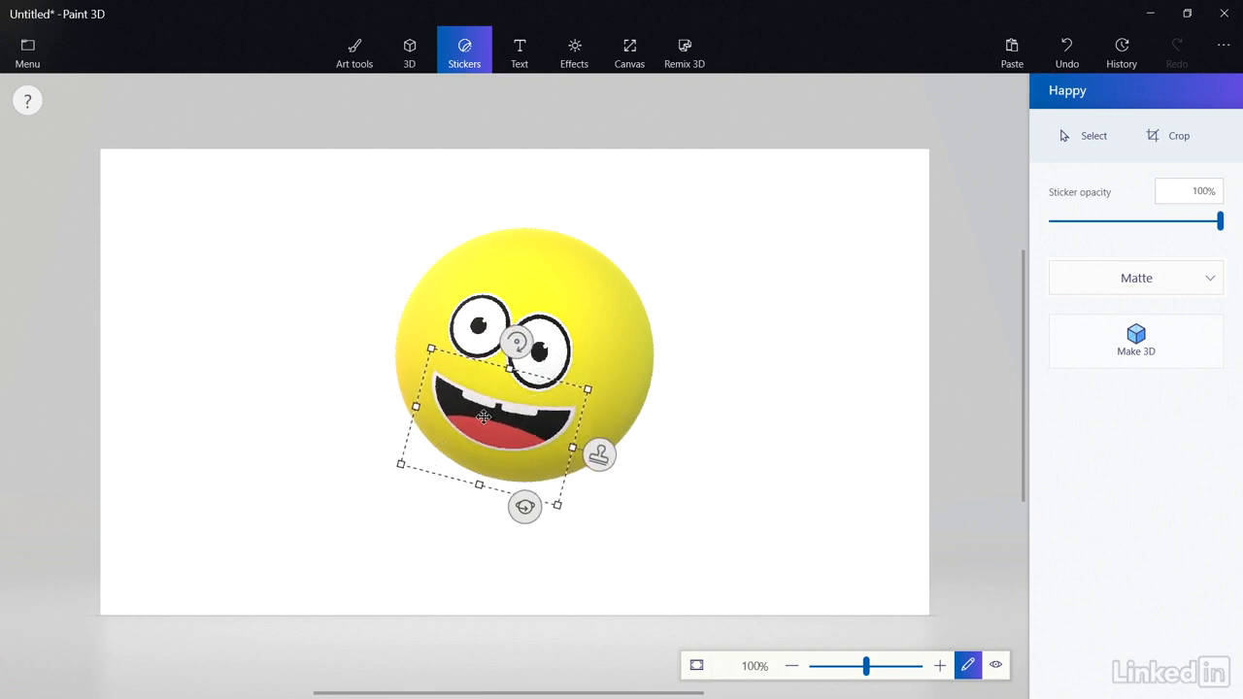
{"action": "left_click", "coordinate": [680, 496]}
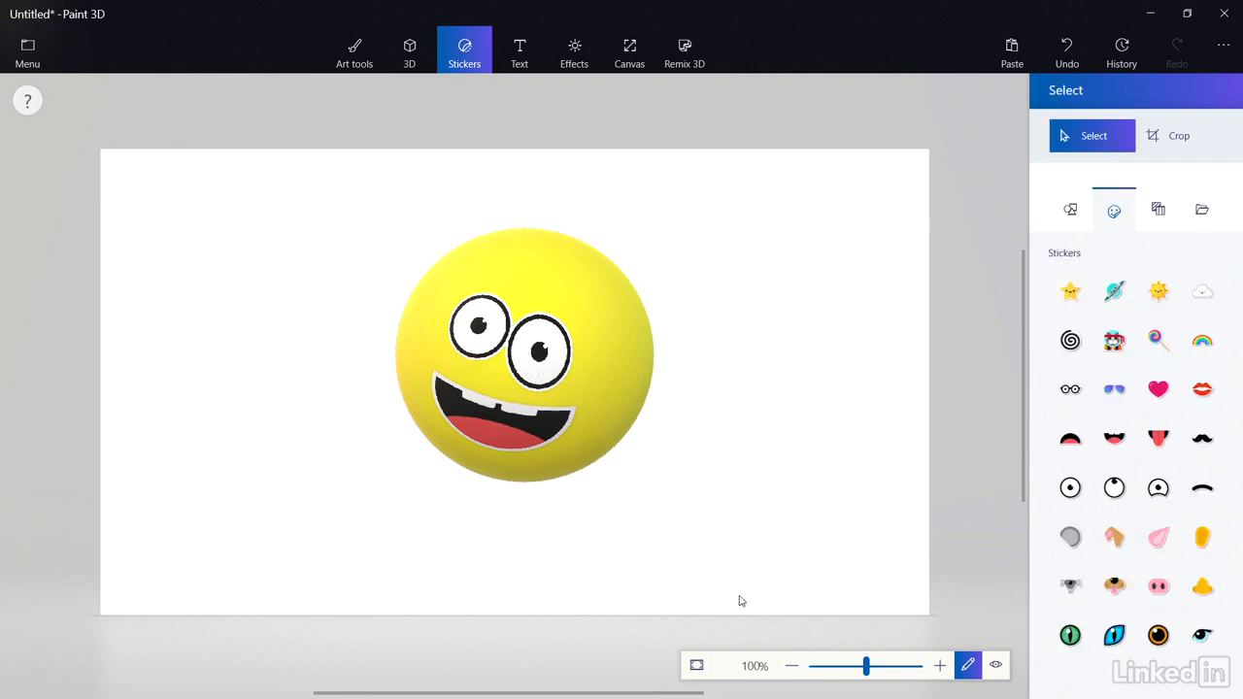
Step: Spin the smiley sphere about its vertical axis to inspect the stickers, and delete it from the canvas
{"action": "left_click", "coordinate": [628, 391]}
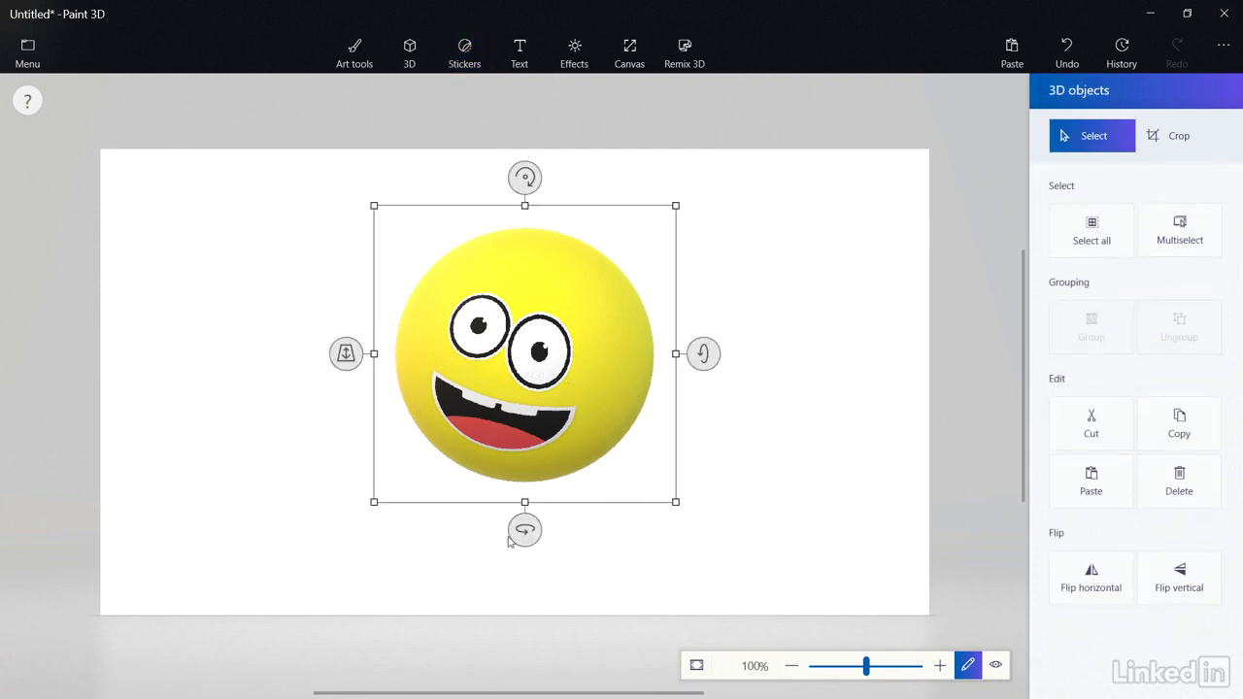
{"action": "mouse_move", "coordinate": [521, 528]}
{"action": "left_mouse_down"}
{"action": "mouse_move", "coordinate": [572, 527]}
{"action": "mouse_move", "coordinate": [420, 528]}
{"action": "mouse_move", "coordinate": [524, 527]}
{"action": "left_mouse_up"}
{"action": "left_click", "coordinate": [727, 426]}
{"action": "left_click", "coordinate": [613, 352]}
{"action": "key", "text": "Delete"}
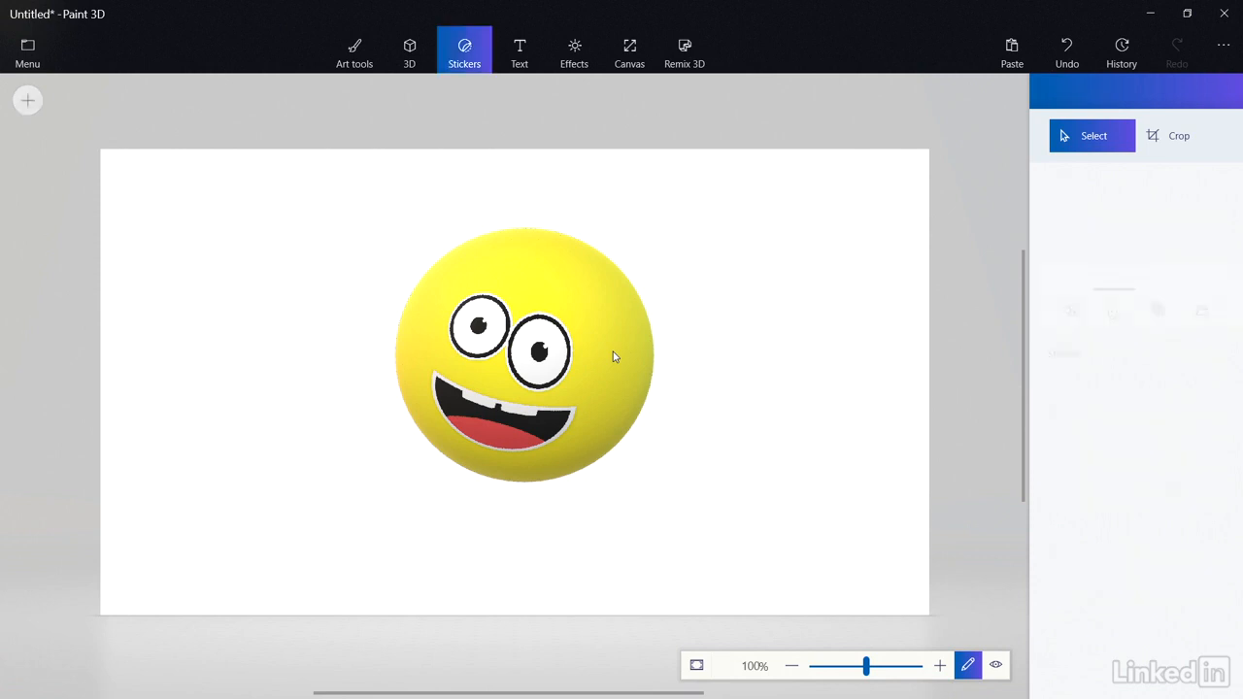
Step: Draw a yellow 3D cube stretched into a long, low block across the upper middle of the canvas
{"action": "left_click", "coordinate": [409, 54]}
{"action": "left_click", "coordinate": [1068, 328]}
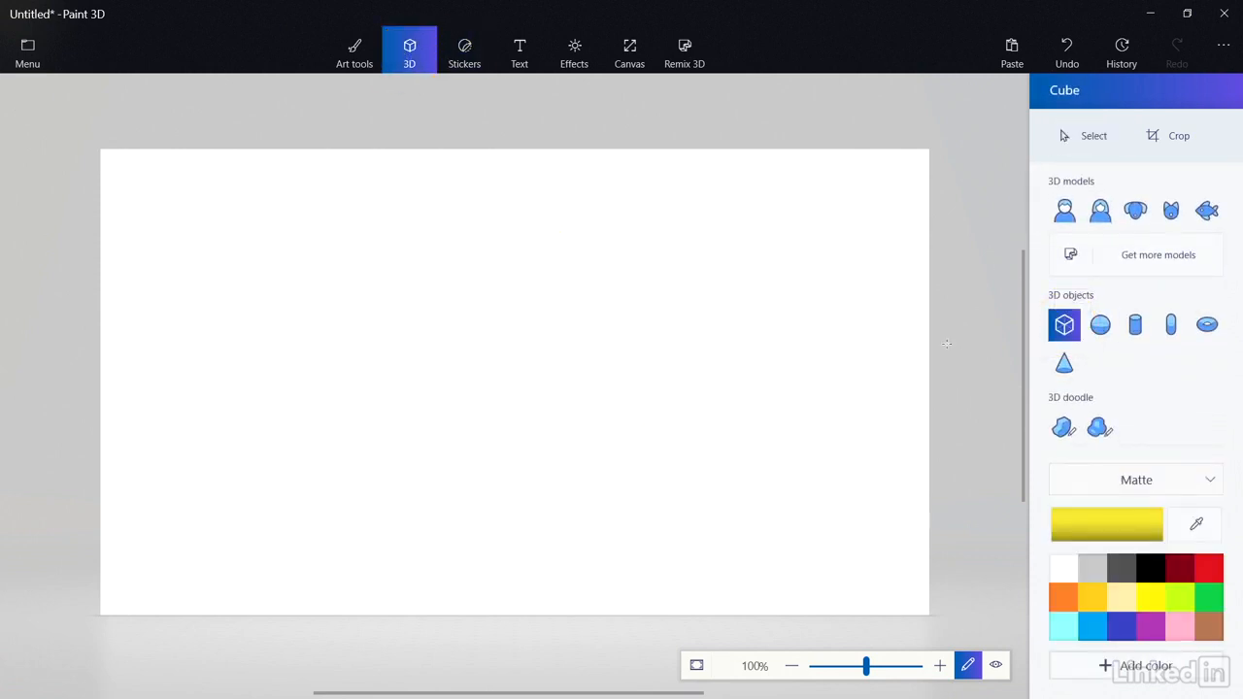
{"action": "mouse_move", "coordinate": [345, 300]}
{"action": "left_mouse_down"}
{"action": "mouse_move", "coordinate": [741, 364]}
{"action": "mouse_move", "coordinate": [783, 356]}
{"action": "mouse_move", "coordinate": [762, 345]}
{"action": "left_mouse_up"}
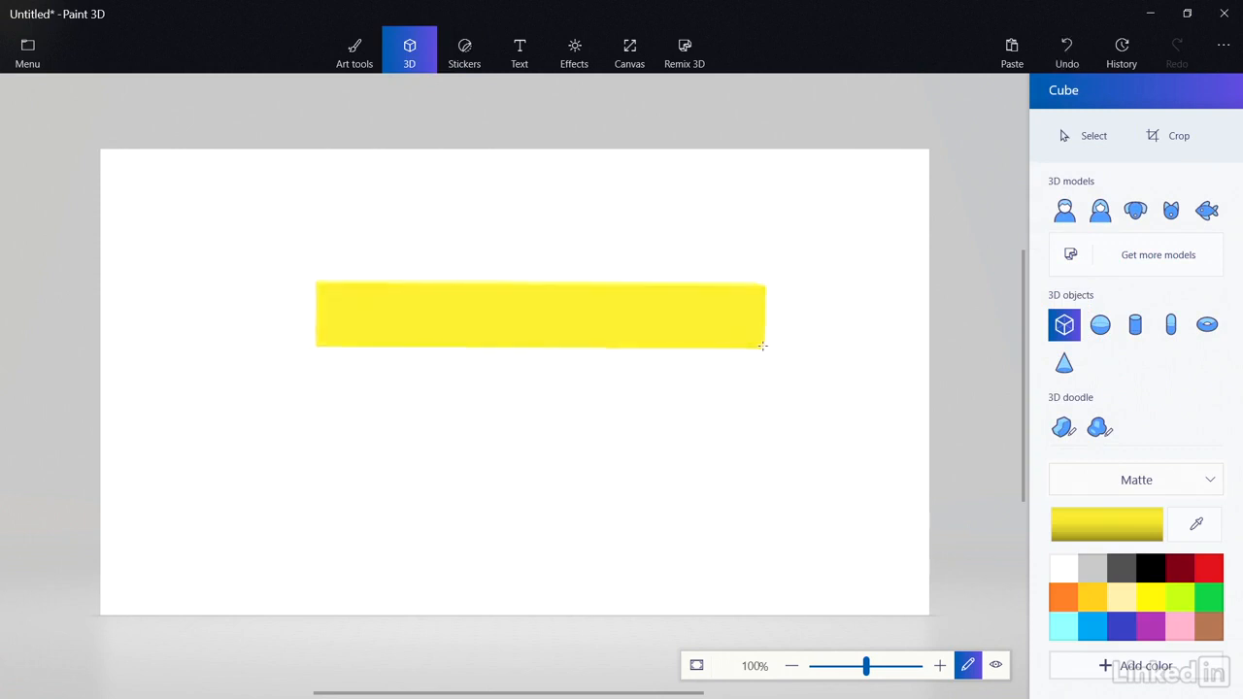
Step: Turn the yellow block about its vertical axis to view its end, turn it back lengthwise, and shift it slightly left and down
{"action": "left_click_drag", "start_coordinate": [537, 390], "coordinate": [757, 390]}
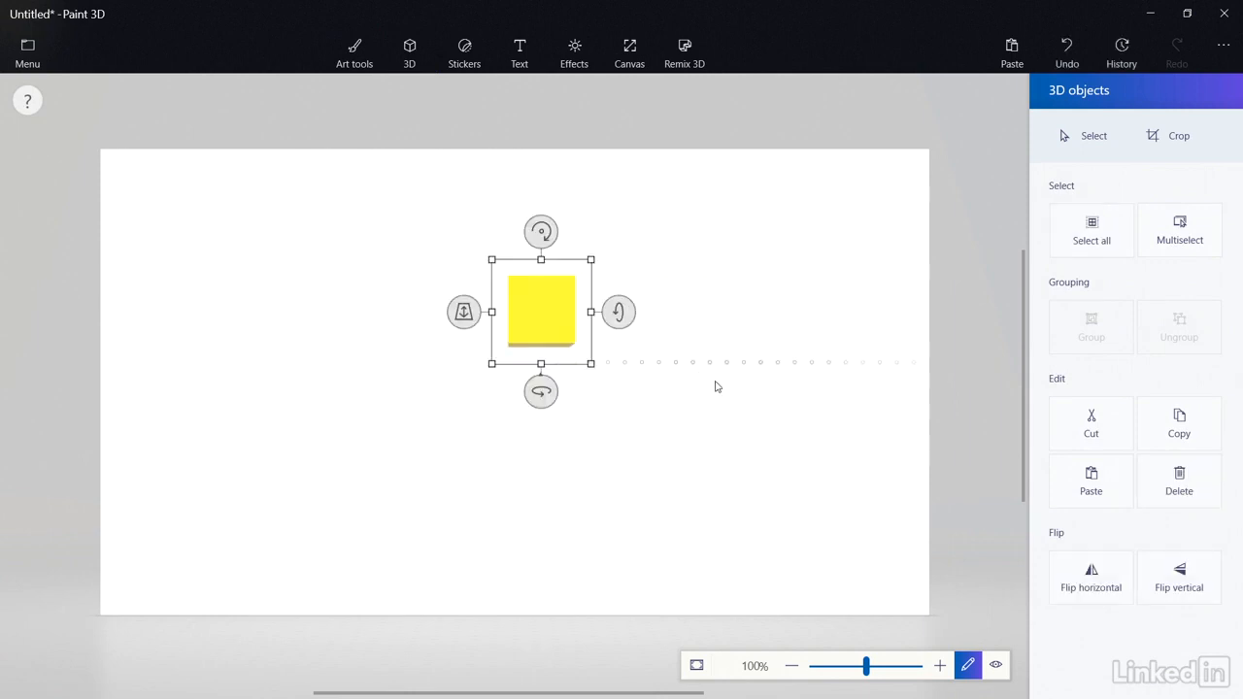
{"action": "left_click_drag", "start_coordinate": [512, 316], "coordinate": [563, 315]}
{"action": "left_click_drag", "start_coordinate": [569, 396], "coordinate": [341, 397]}
{"action": "left_click_drag", "start_coordinate": [572, 319], "coordinate": [524, 327]}
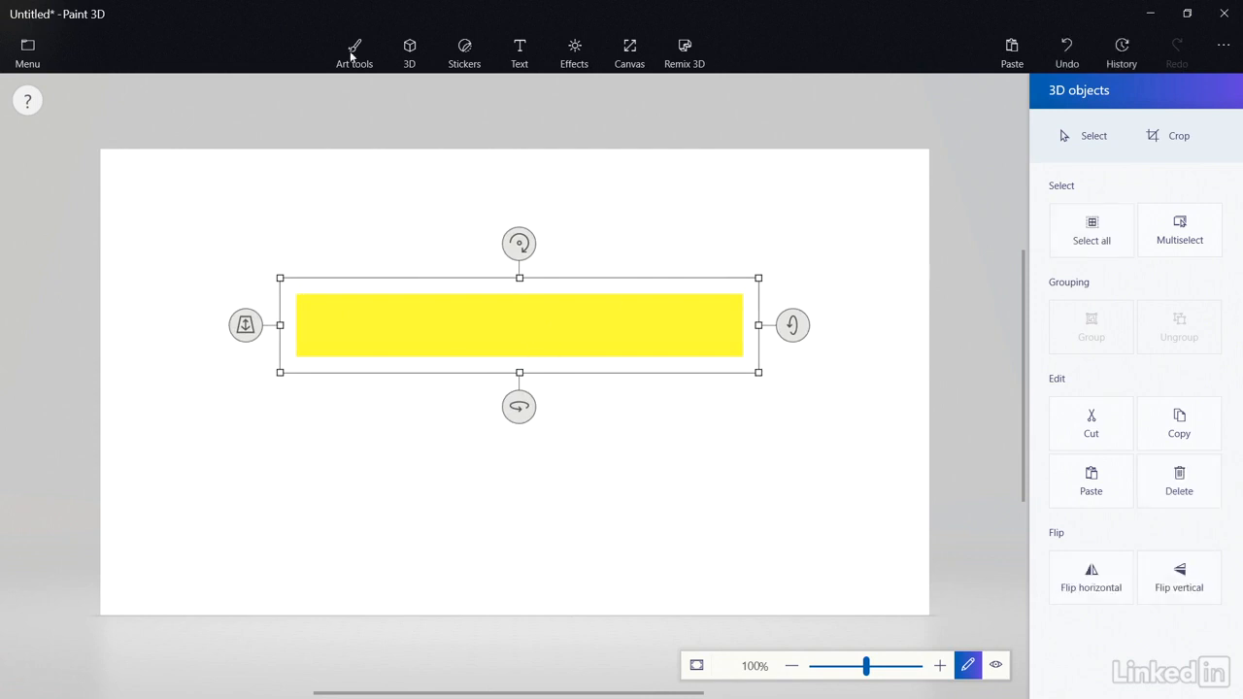
Step: Place the Wood texture on the canvas, about half the canvas height in size, and center it over the yellow block's front face
{"action": "left_click", "coordinate": [476, 56]}
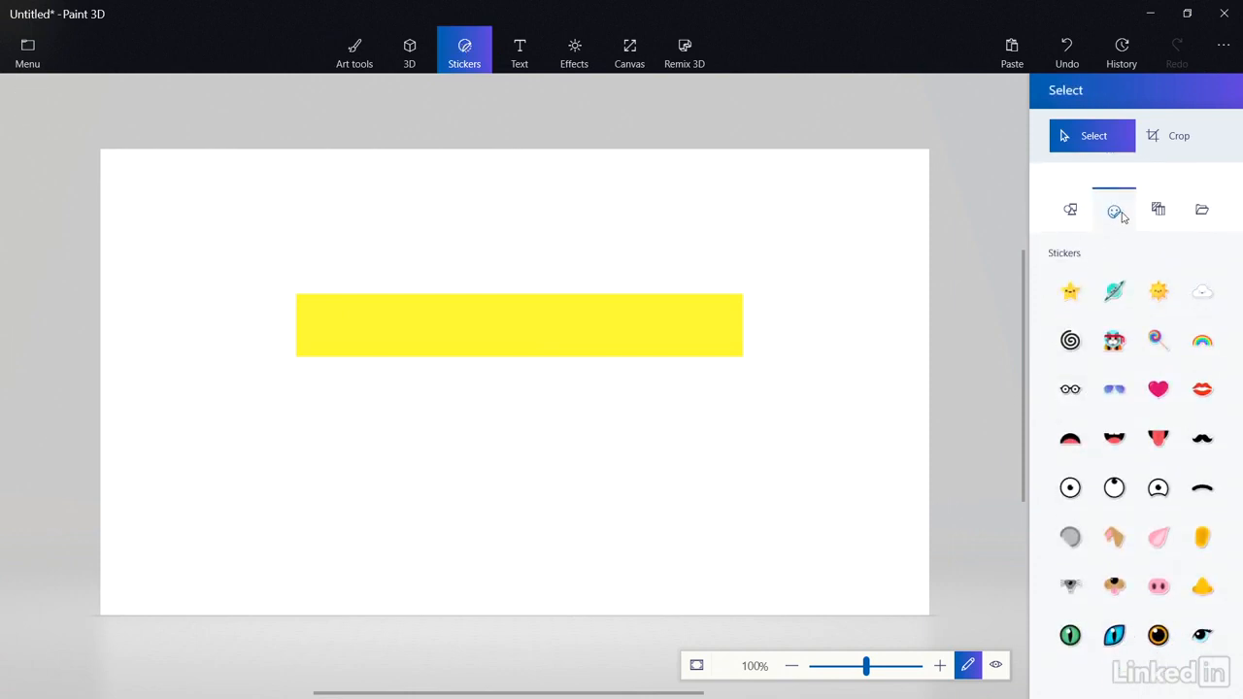
{"action": "left_click", "coordinate": [1158, 209]}
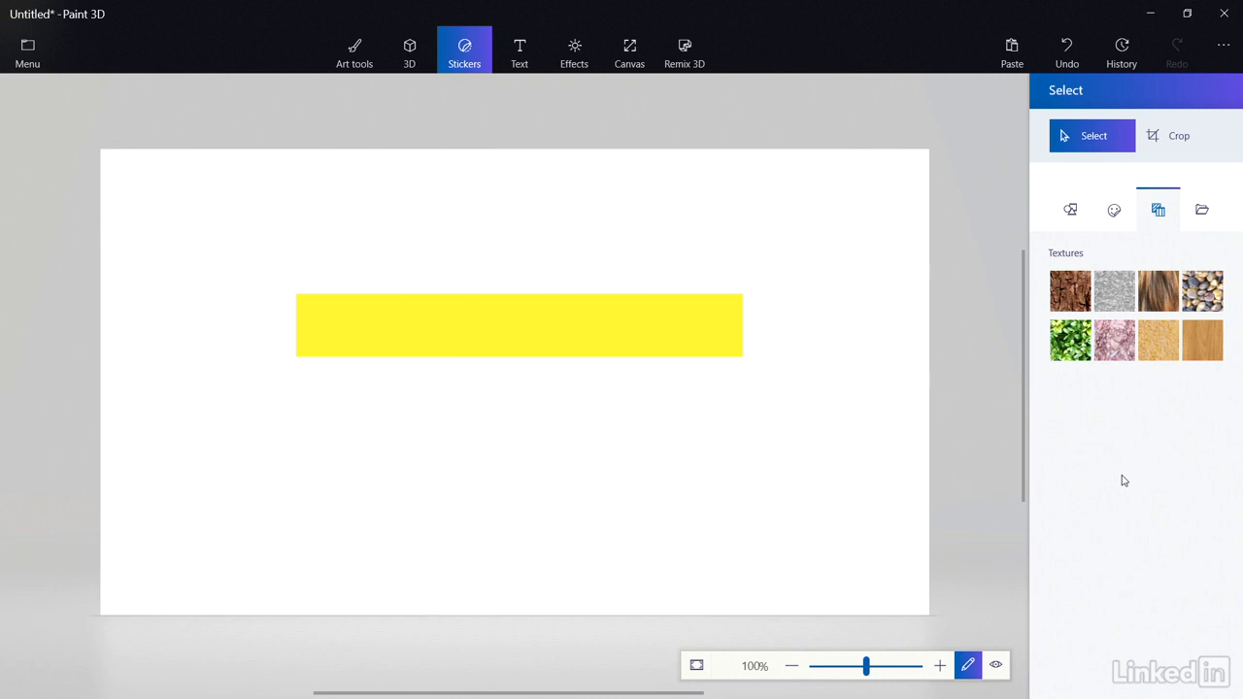
{"action": "left_click", "coordinate": [1193, 346]}
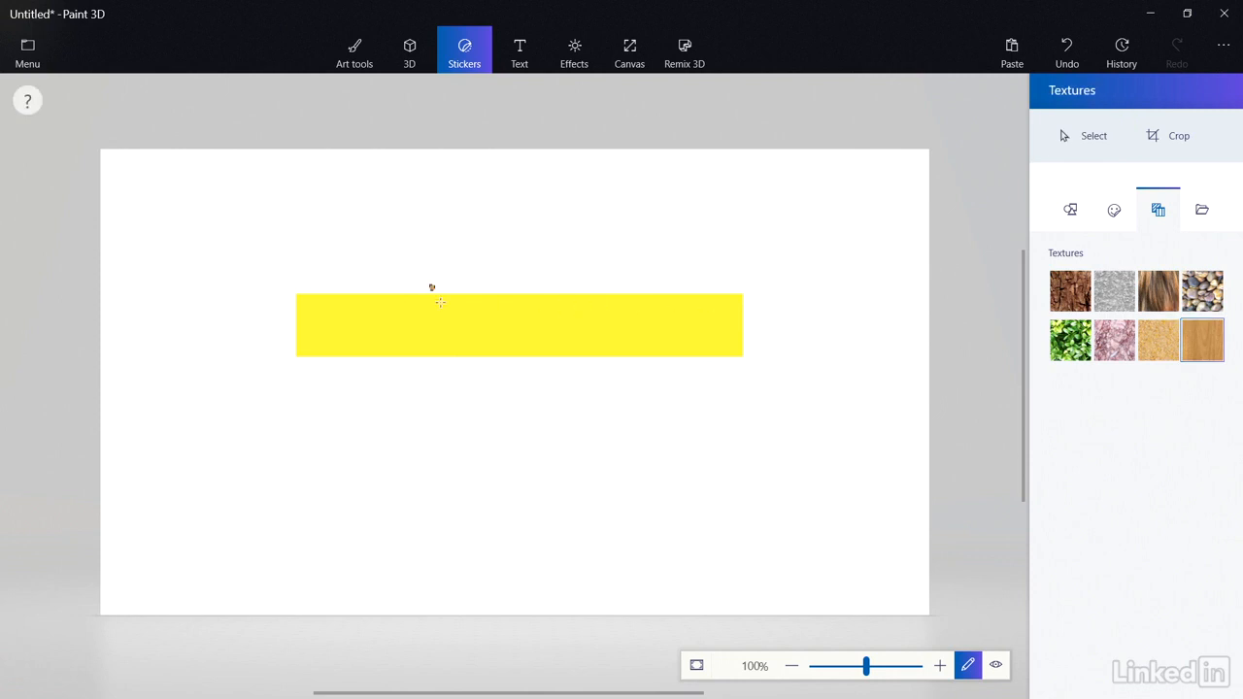
{"action": "left_click_drag", "start_coordinate": [431, 288], "coordinate": [735, 519]}
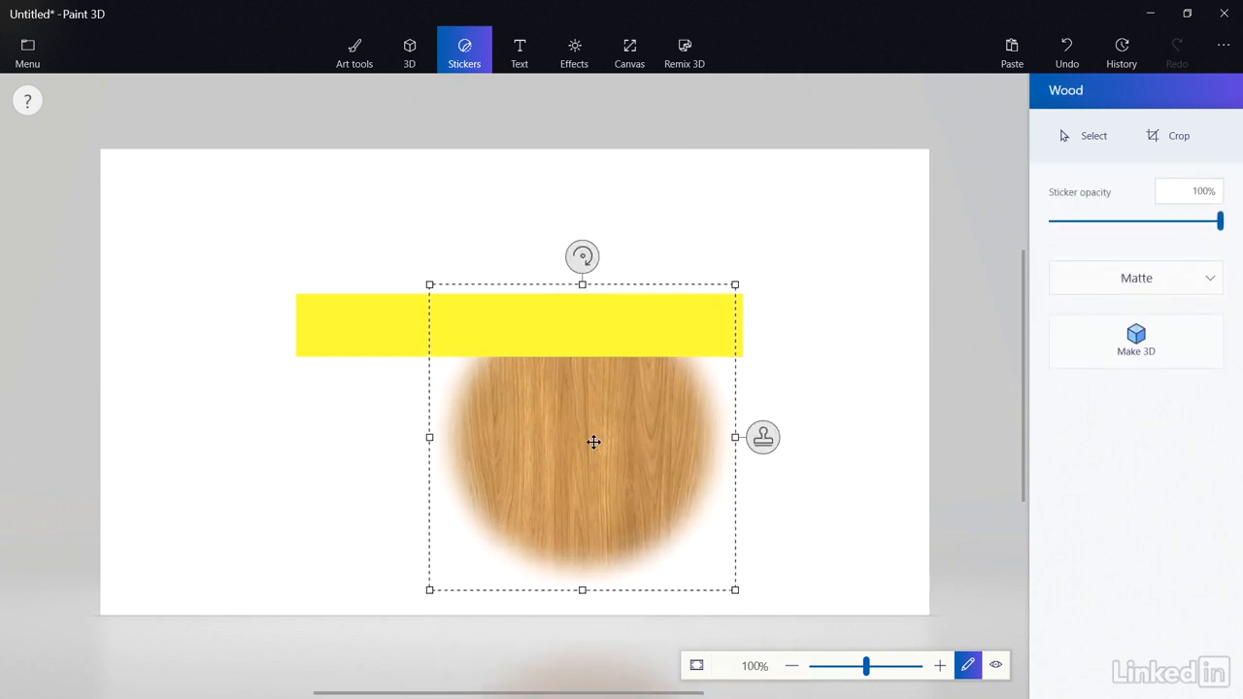
{"action": "left_click_drag", "start_coordinate": [591, 444], "coordinate": [266, 485]}
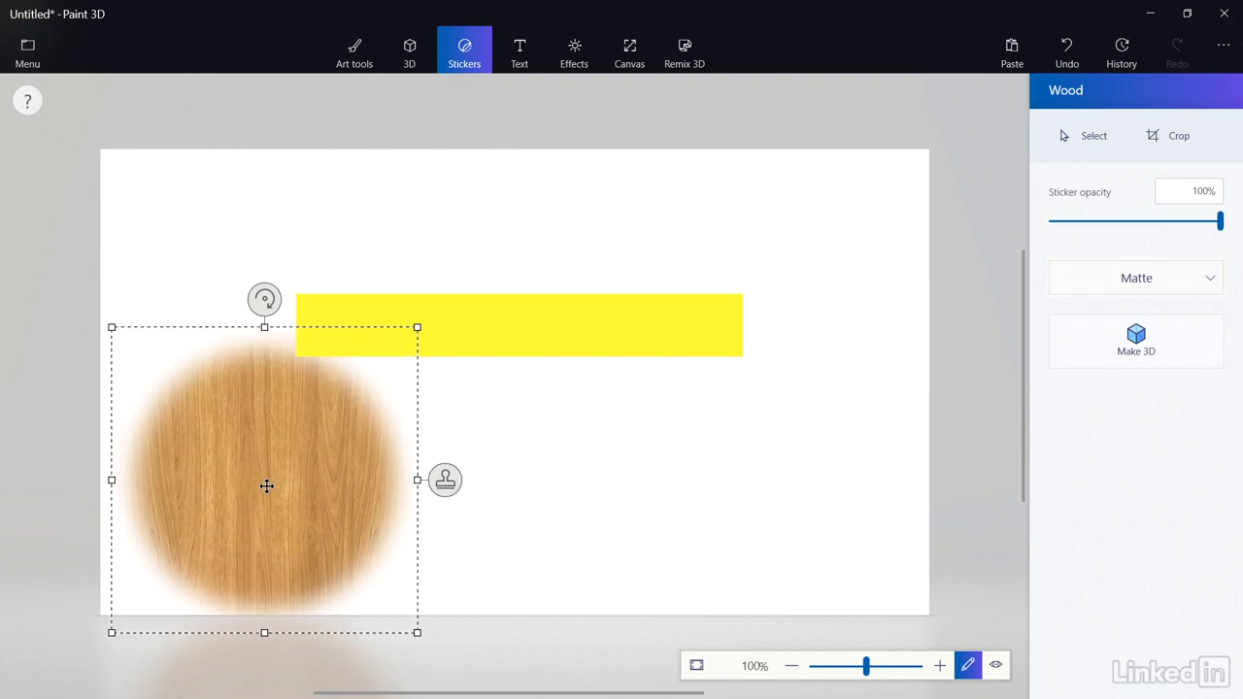
{"action": "left_click_drag", "start_coordinate": [267, 485], "coordinate": [507, 342]}
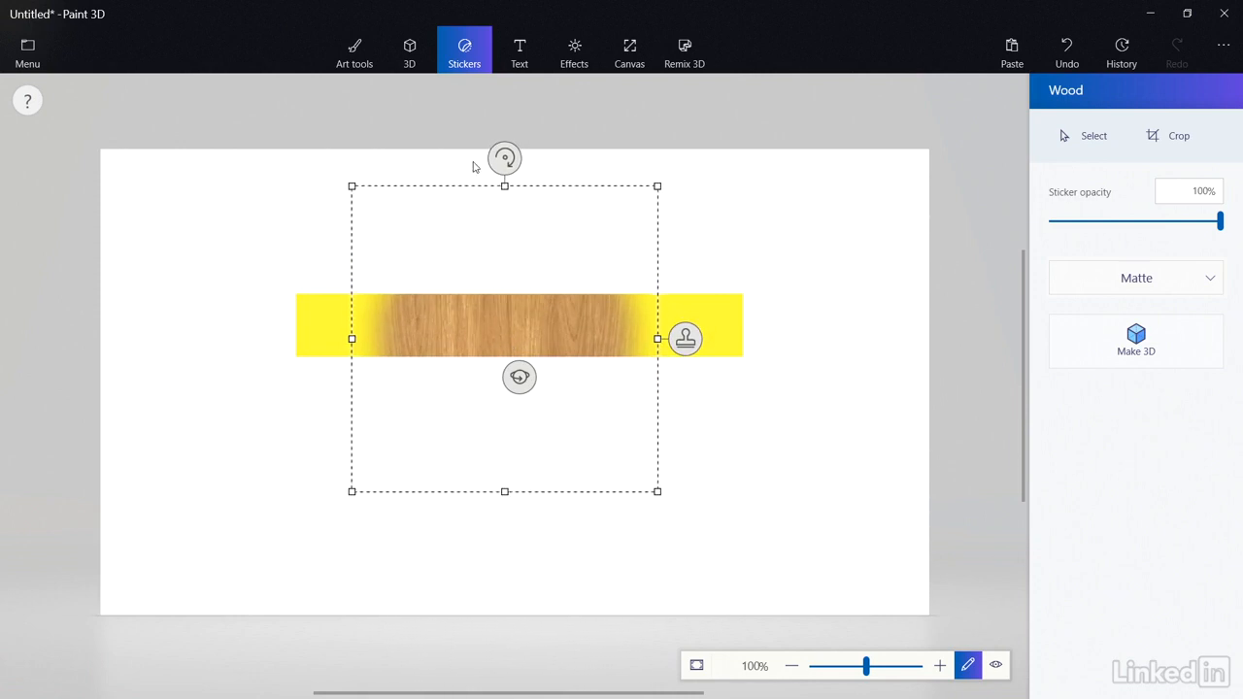
Step: Rotate the Wood texture a quarter turn counterclockwise so the grain runs lengthwise, and widen it past both ends of the block
{"action": "left_click_drag", "start_coordinate": [504, 157], "coordinate": [324, 338]}
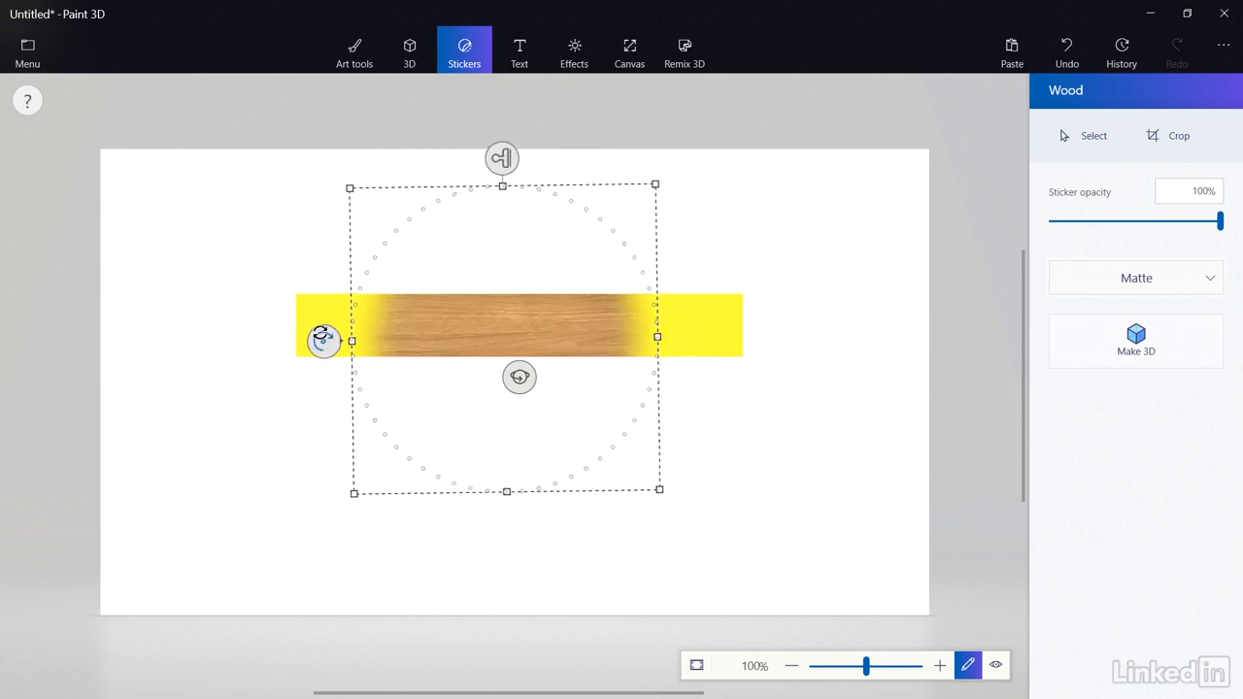
{"action": "left_click_drag", "start_coordinate": [657, 337], "coordinate": [820, 334]}
{"action": "left_click_drag", "start_coordinate": [345, 339], "coordinate": [222, 336]}
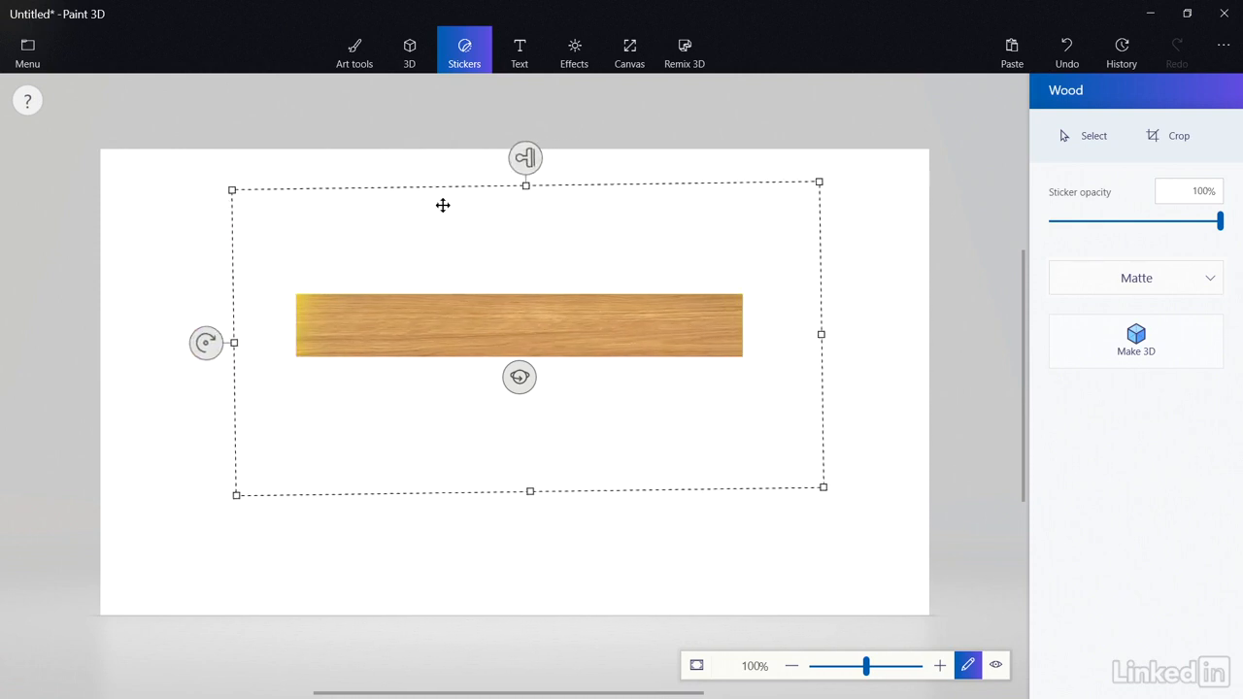
Step: Reduce the Wood texture's height from above and below, extend it farther past the block's left end, and commit it
{"action": "left_click_drag", "start_coordinate": [525, 183], "coordinate": [525, 221]}
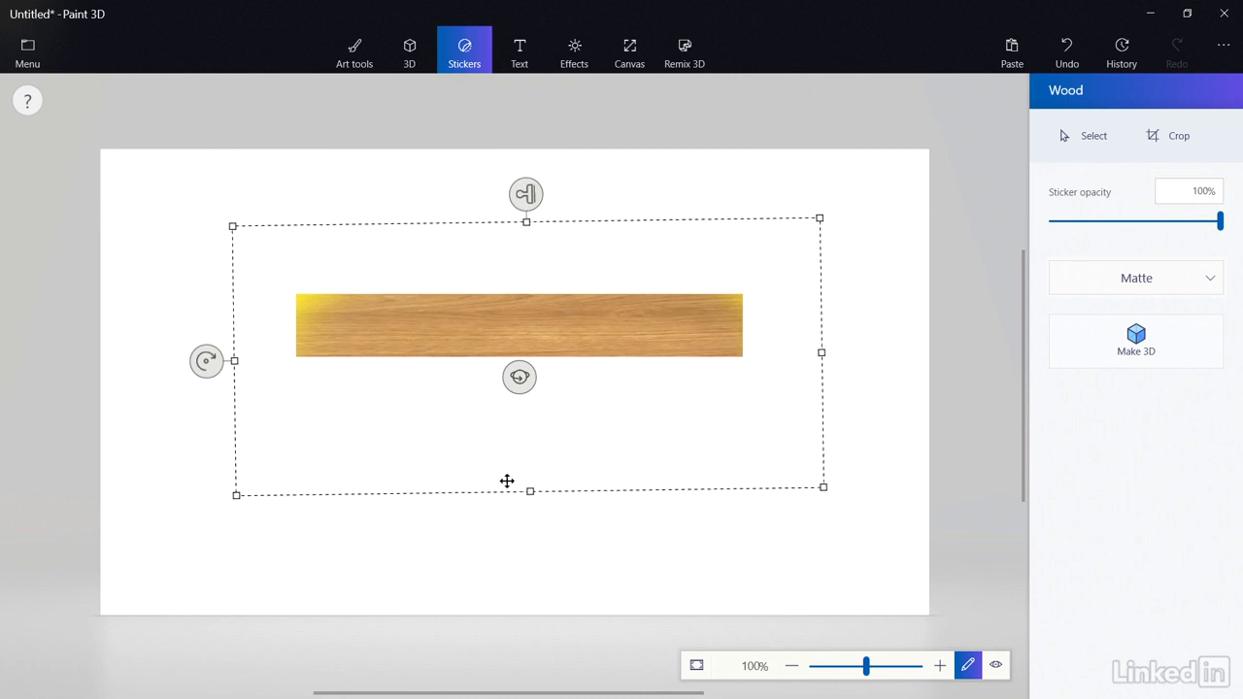
{"action": "left_click_drag", "start_coordinate": [533, 494], "coordinate": [530, 464]}
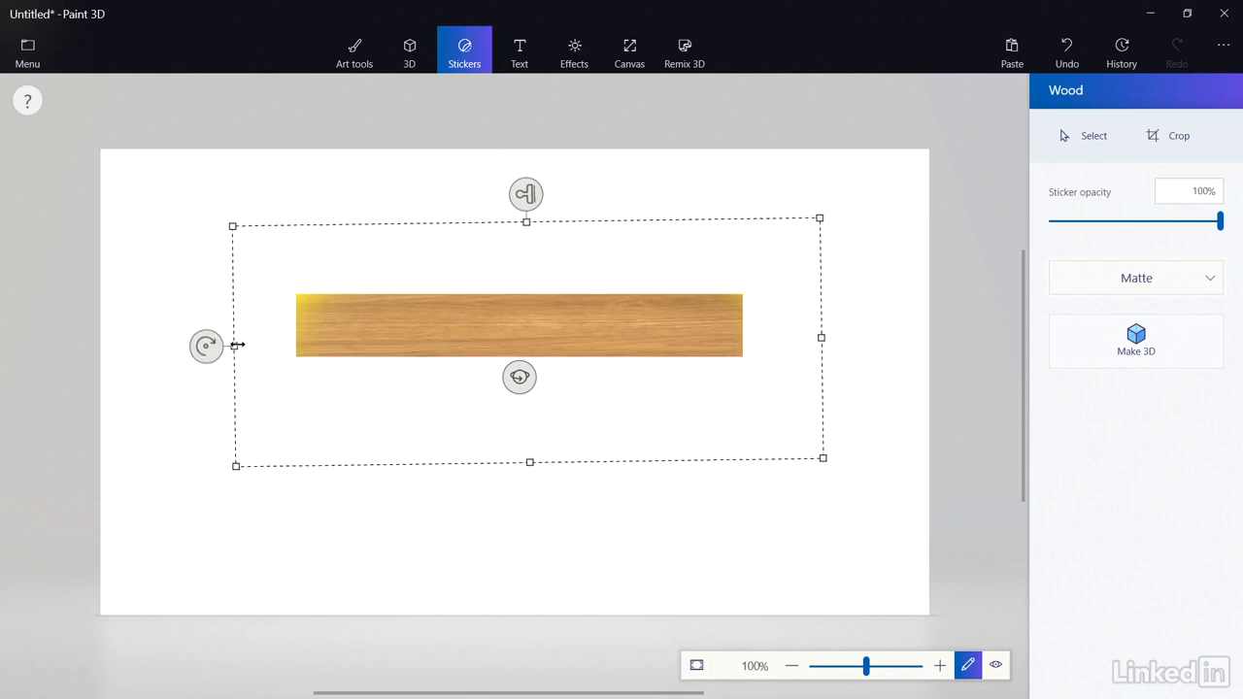
{"action": "left_click_drag", "start_coordinate": [235, 344], "coordinate": [191, 345]}
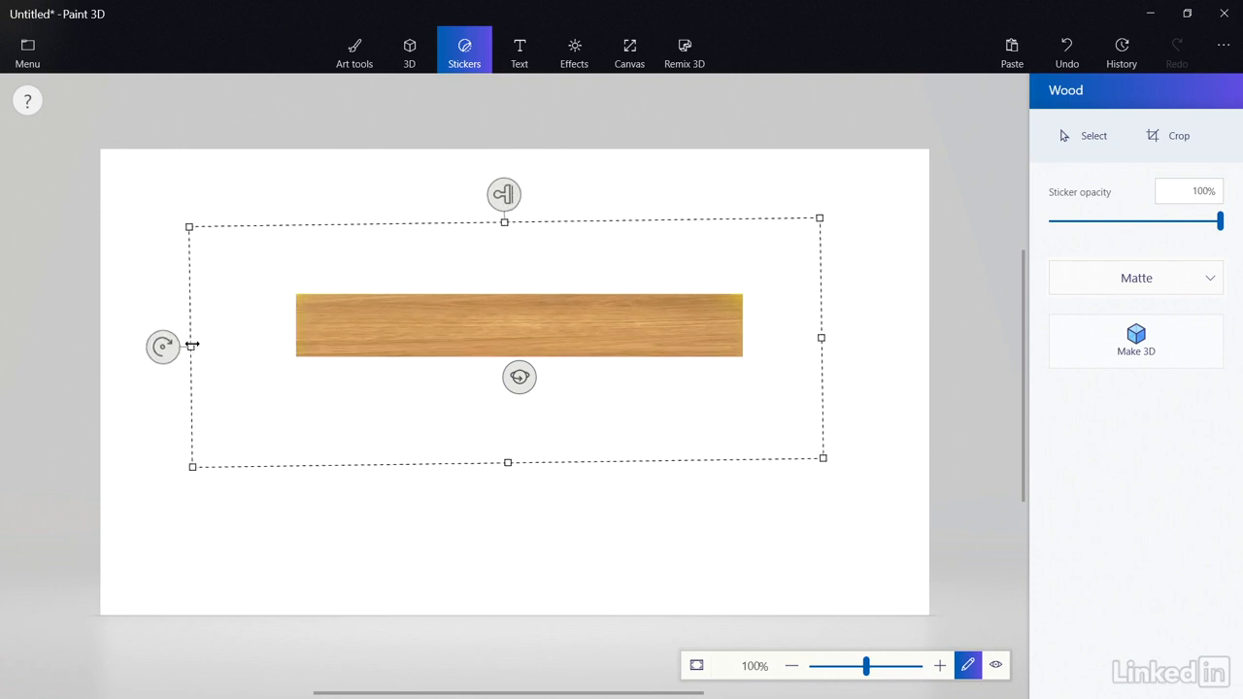
{"action": "left_click", "coordinate": [561, 509]}
Step: Turn the wood-covered block about its vertical axis to inspect the texture, and deselect it
{"action": "left_click", "coordinate": [542, 342]}
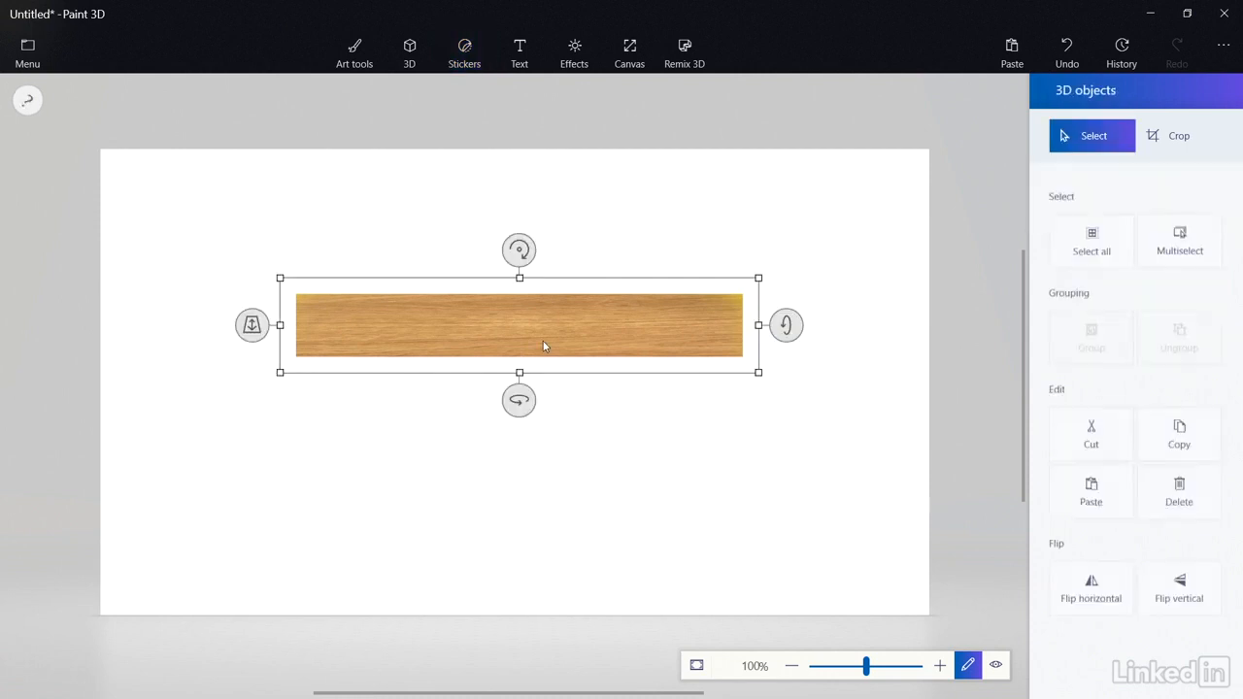
{"action": "mouse_move", "coordinate": [514, 397]}
{"action": "left_mouse_down"}
{"action": "mouse_move", "coordinate": [614, 403]}
{"action": "mouse_move", "coordinate": [511, 402]}
{"action": "left_mouse_up"}
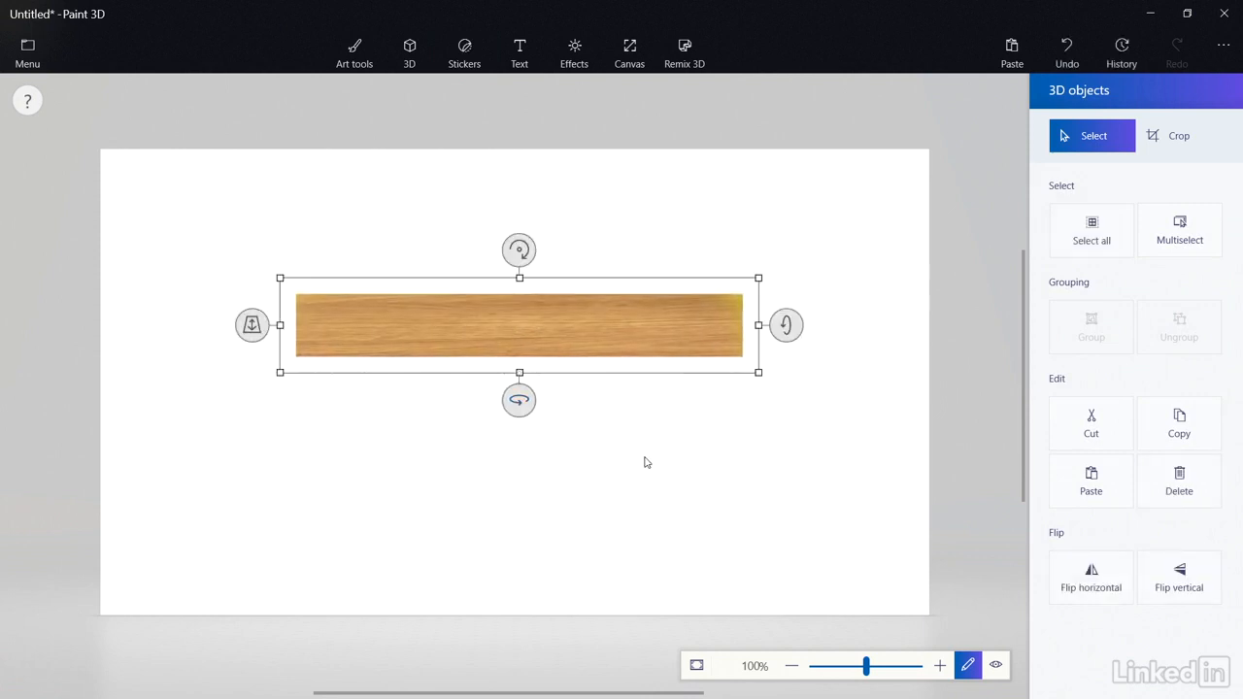
{"action": "left_click", "coordinate": [647, 460]}
Step: Browse the Pictures folder for a custom sticker image, and cancel without choosing a file
{"action": "left_click", "coordinate": [1205, 210]}
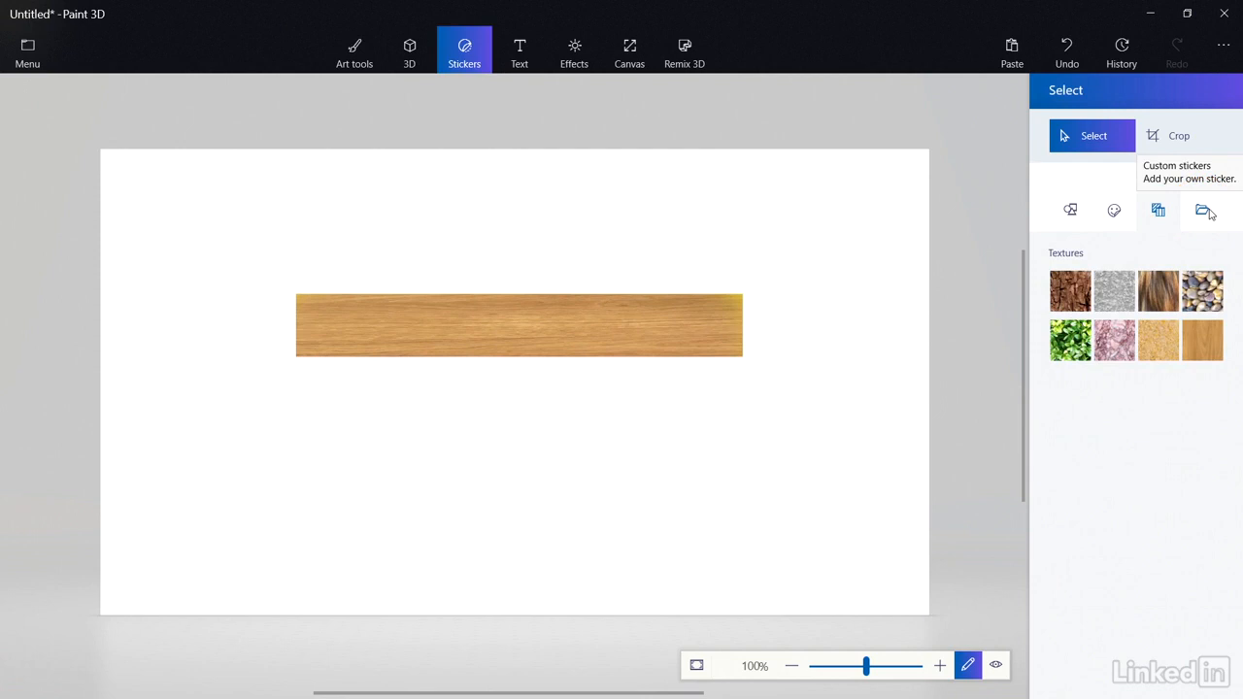
{"action": "left_click", "coordinate": [1205, 211]}
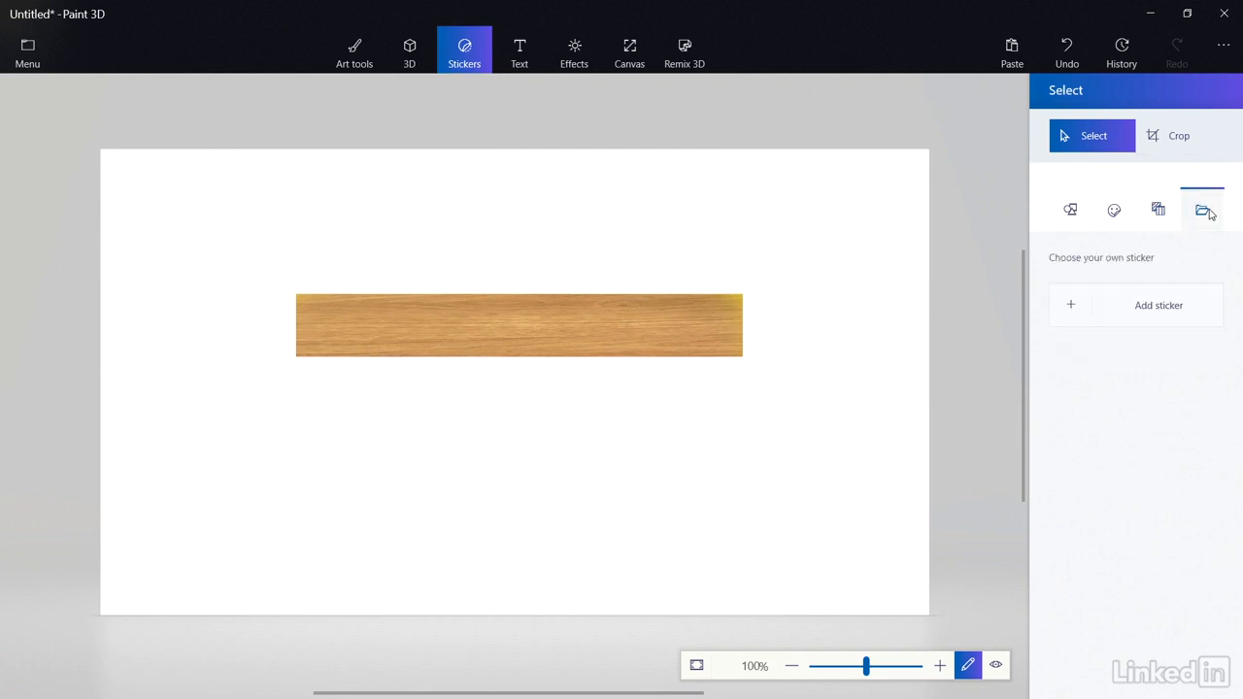
{"action": "left_click", "coordinate": [1109, 309]}
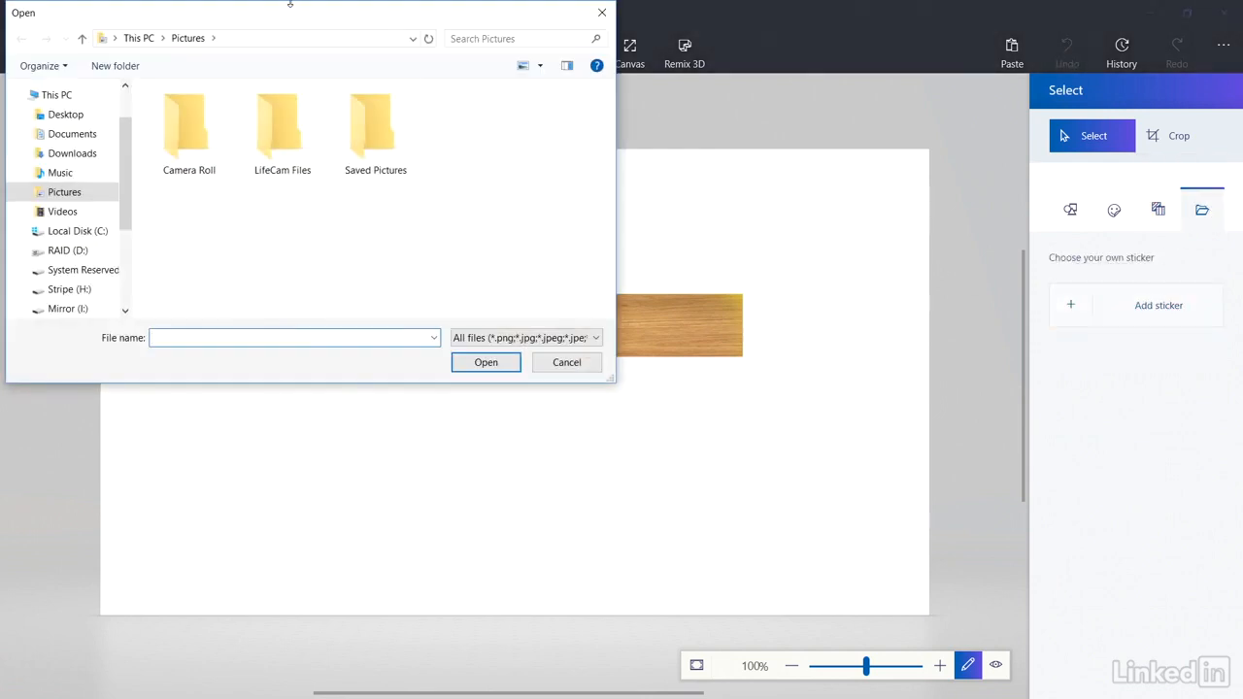
{"action": "left_click", "coordinate": [540, 367]}
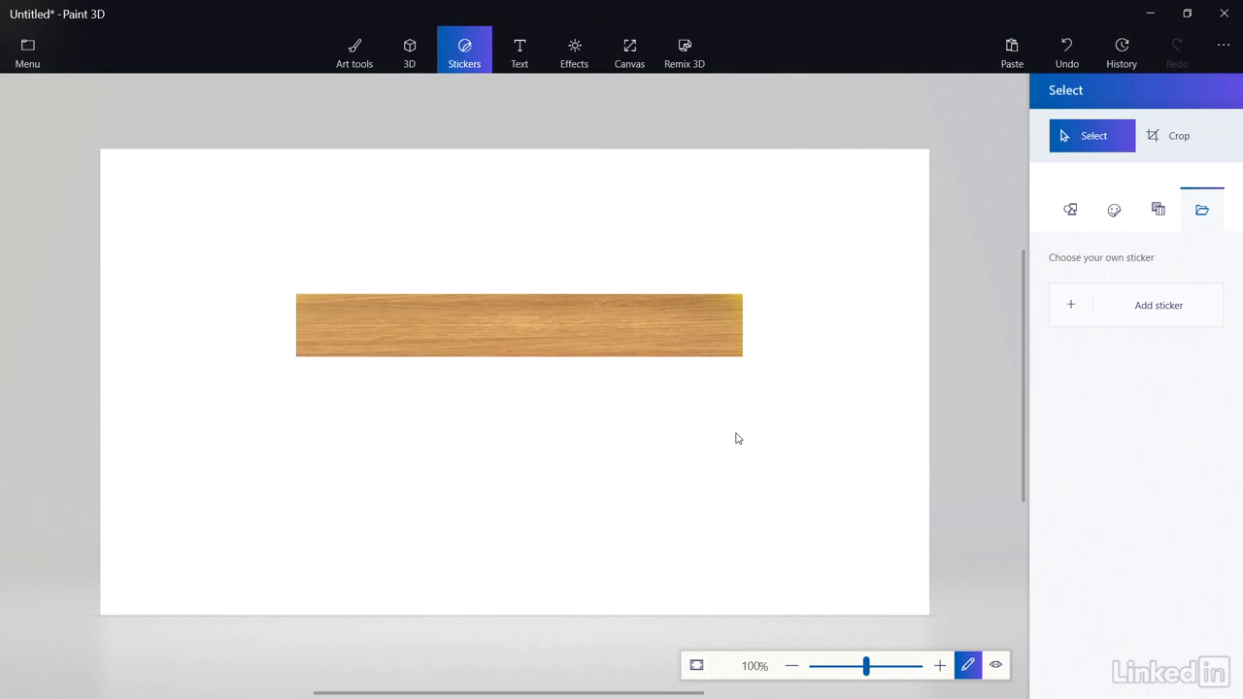